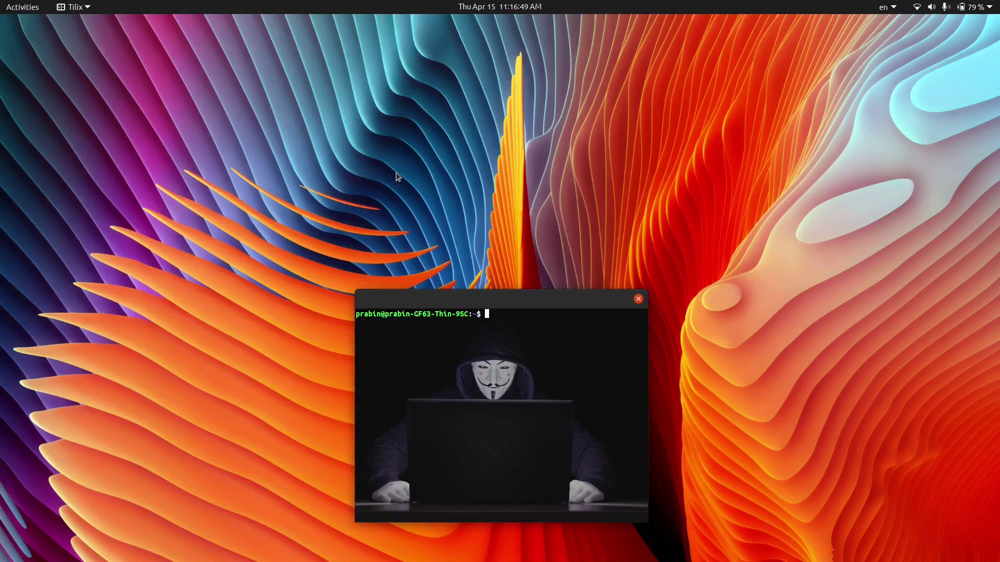
# Step: Search Activities for 'kicad' and launch the KiCad project manager with RBoard
pyautogui.press('super')
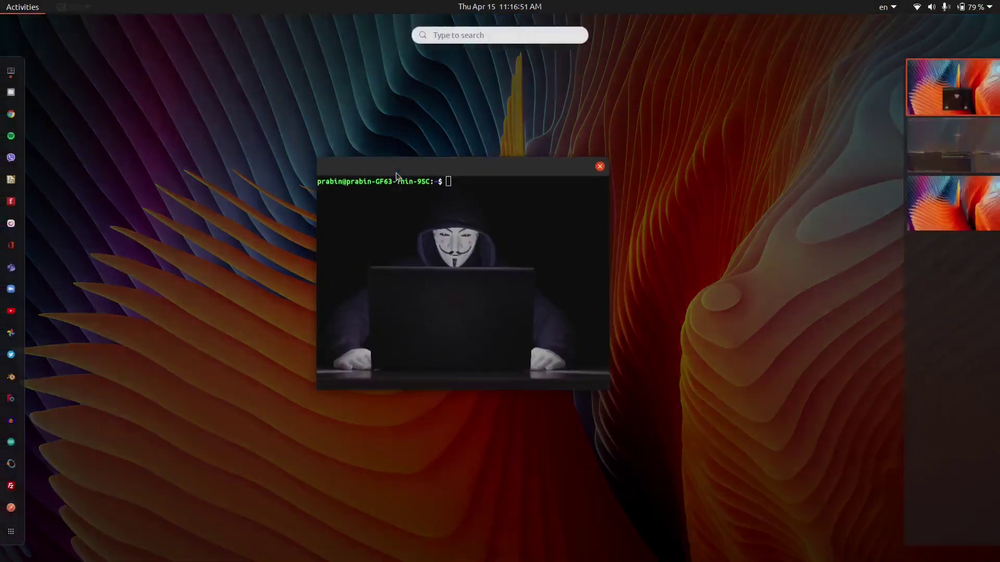
pyautogui.write('kical')
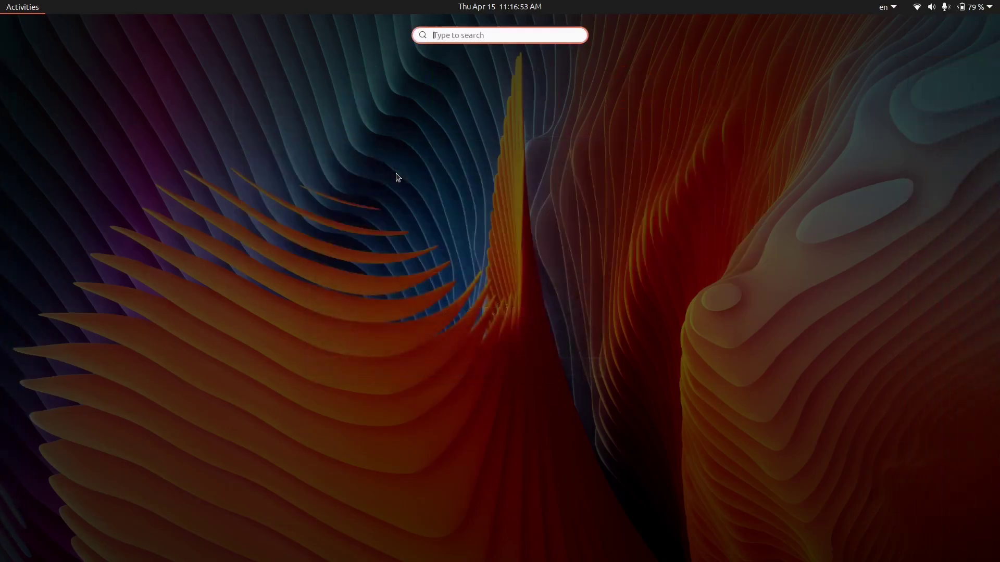
pyautogui.press('BackSpace')
pyautogui.write('d')
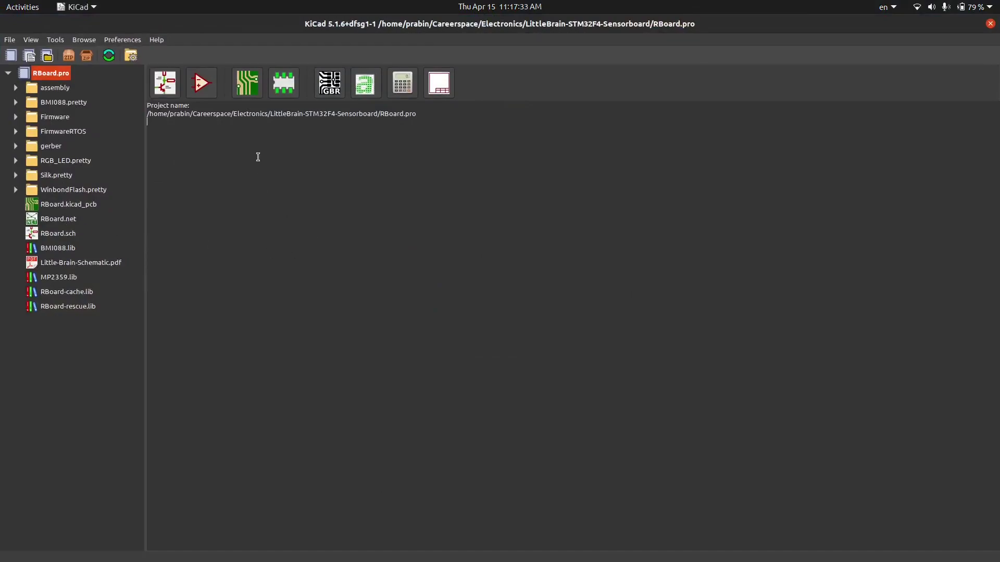
# Step: Open the RBoard layout in Pcbnew and show it in the 3D Viewer
pyautogui.click(249, 97)
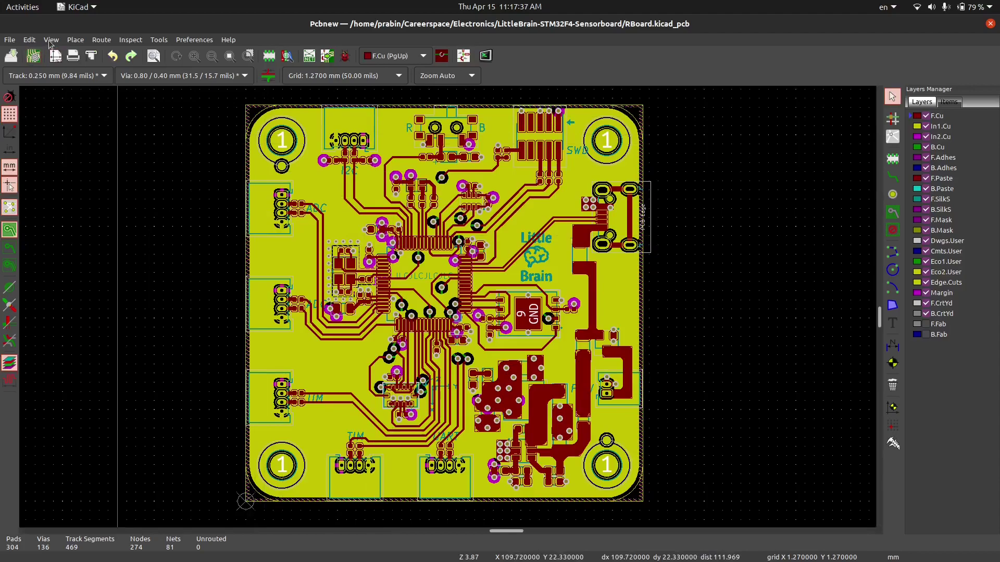
pyautogui.click(51, 41)
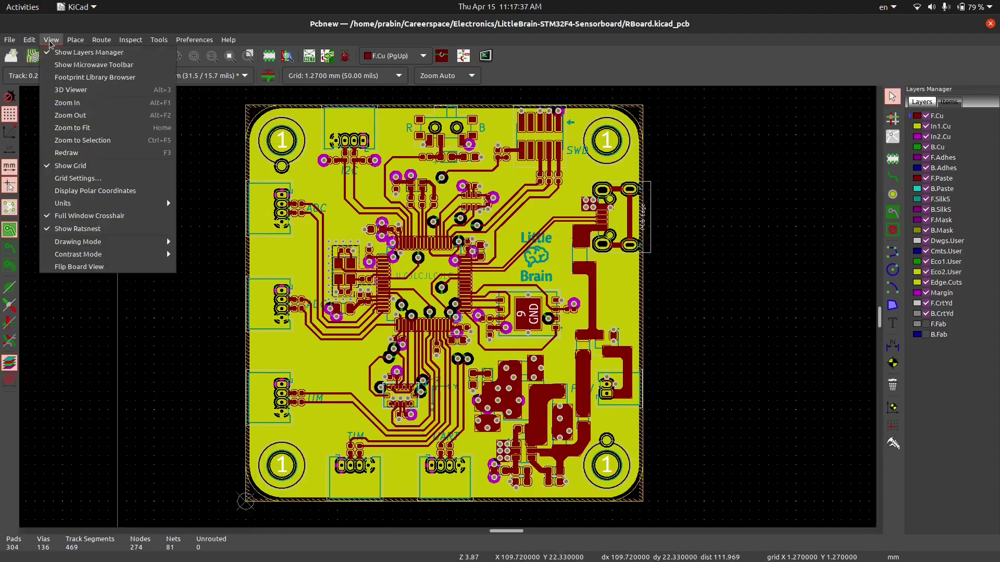
pyautogui.click(76, 92)
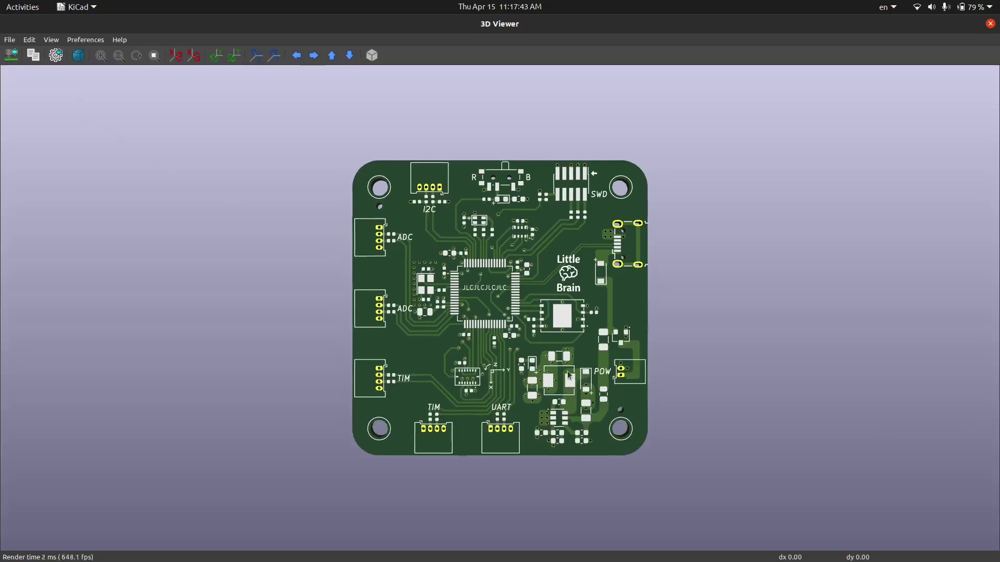
# Step: Rotate the 3D board to several angles, then close the 3D Viewer
pyautogui.moveTo(475, 359); pyautogui.dragTo(552, 328)
pyautogui.scroll(5, 552, 328)
pyautogui.moveTo(663, 412); pyautogui.dragTo(98, 248)
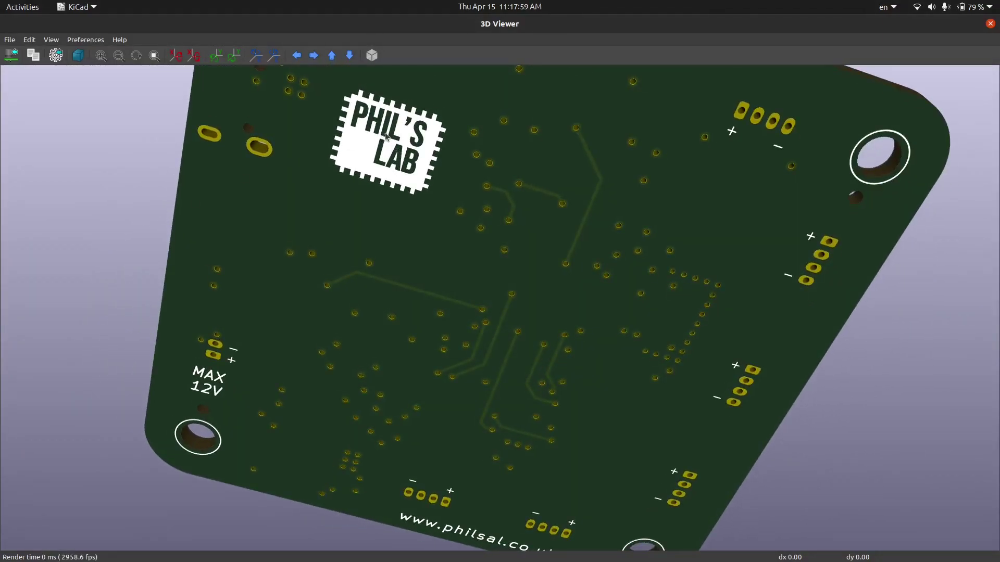
pyautogui.moveTo(192, 175); pyautogui.dragTo(521, 338)
pyautogui.click(990, 24)
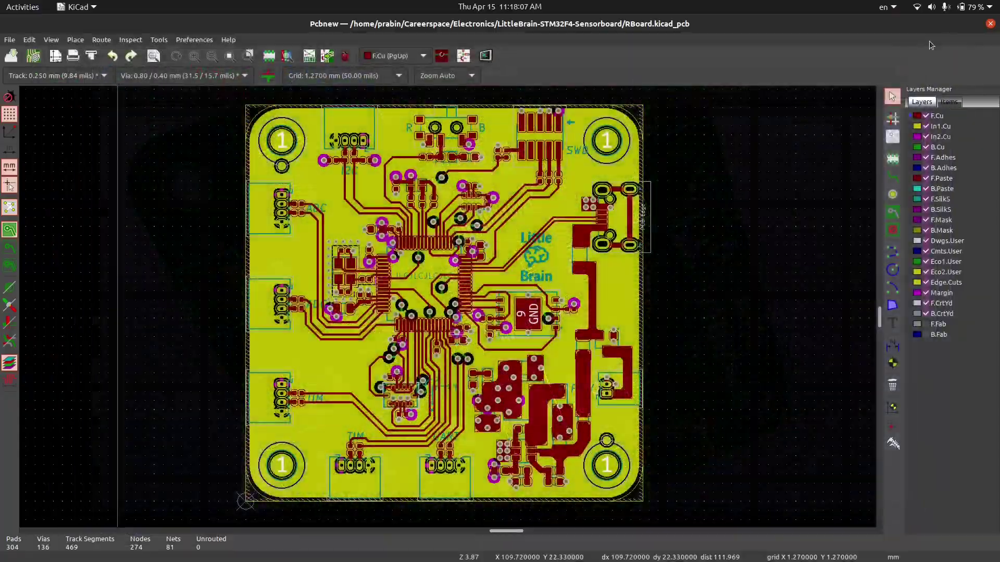
# Step: Launch the Add 3D Shapes Libraries Wizard from the Preferences menu
pyautogui.click(193, 41)
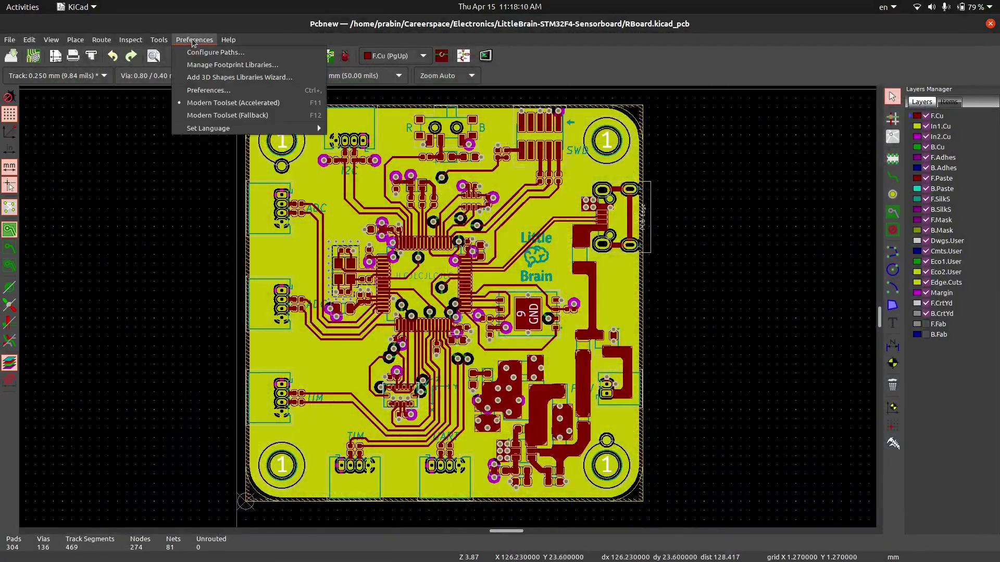
pyautogui.click(208, 78)
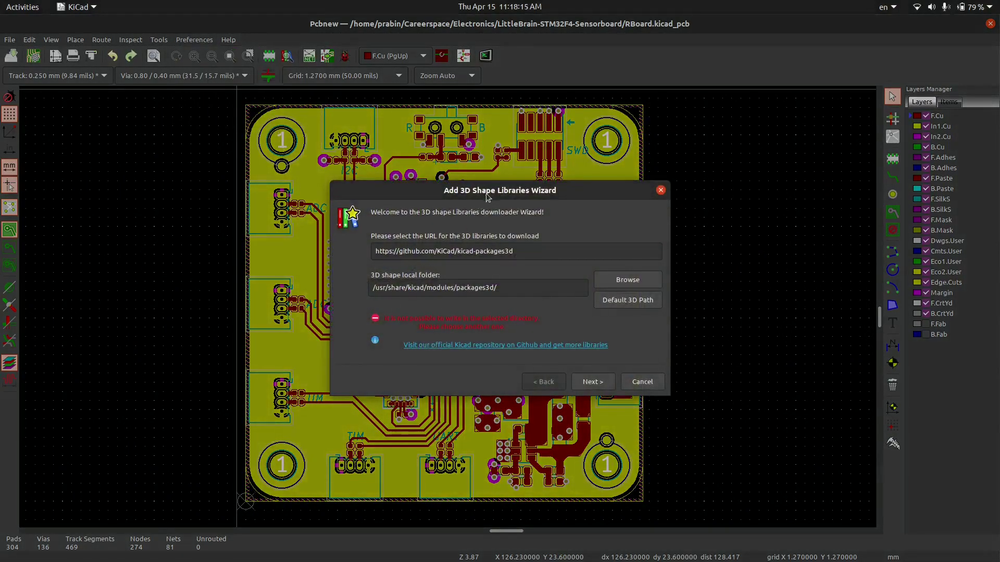
pyautogui.moveTo(482, 183); pyautogui.dragTo(503, 2)
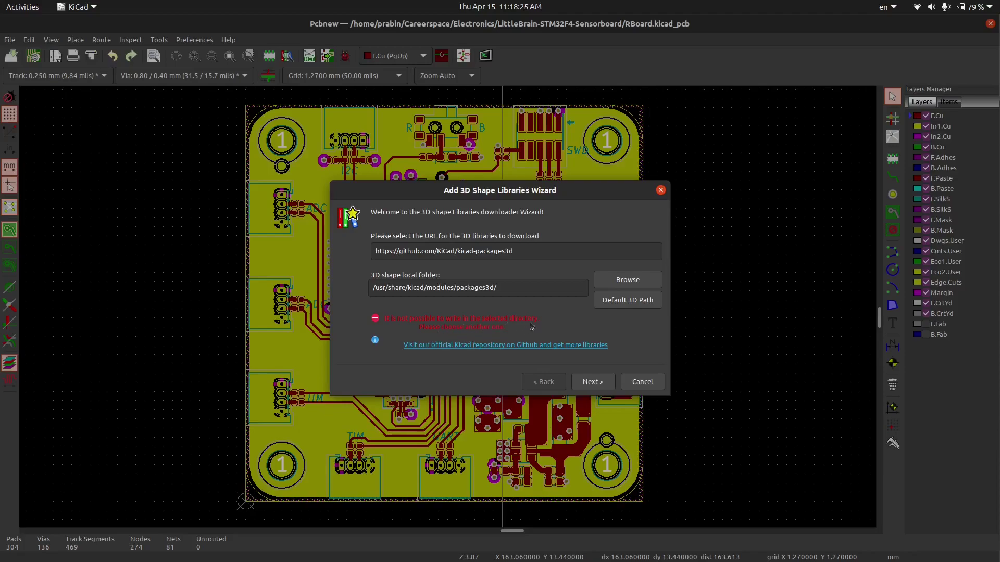
# Step: Fill in the default 3D path /usr/share/kicad/modules/packages3d/ and copy the folder path
pyautogui.click(631, 302)
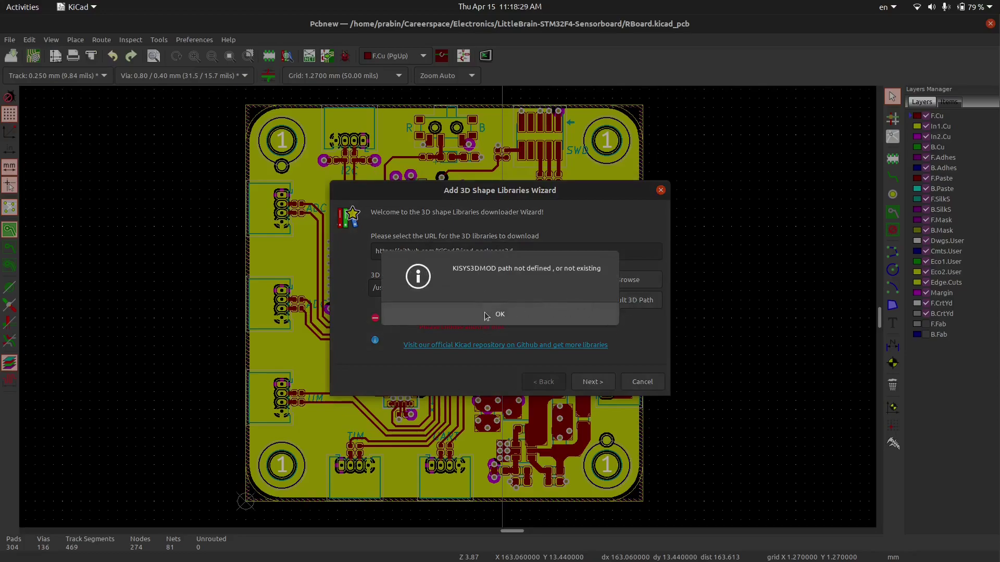
pyautogui.click(513, 319)
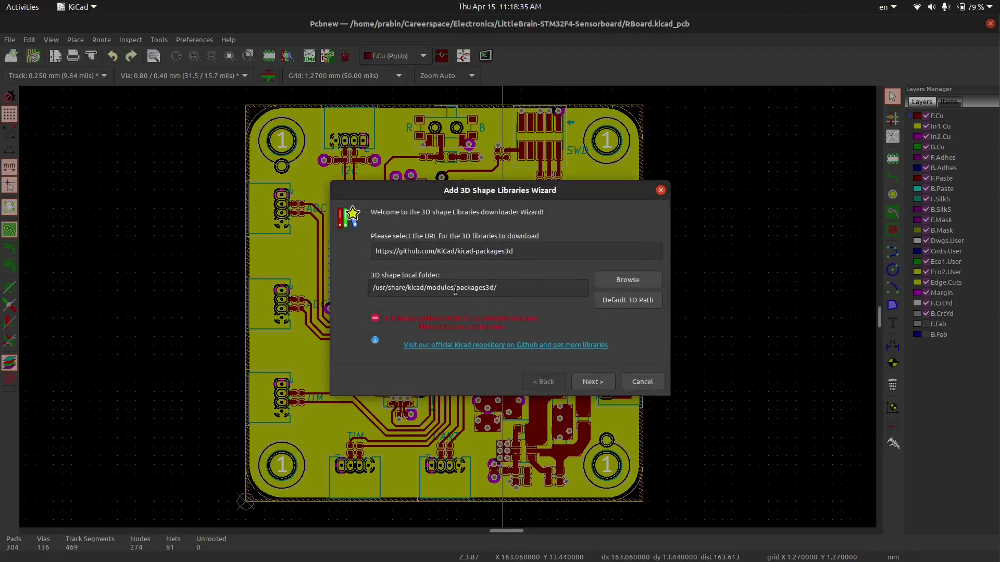
pyautogui.moveTo(456, 290); pyautogui.dragTo(499, 287)
pyautogui.click(498, 288)
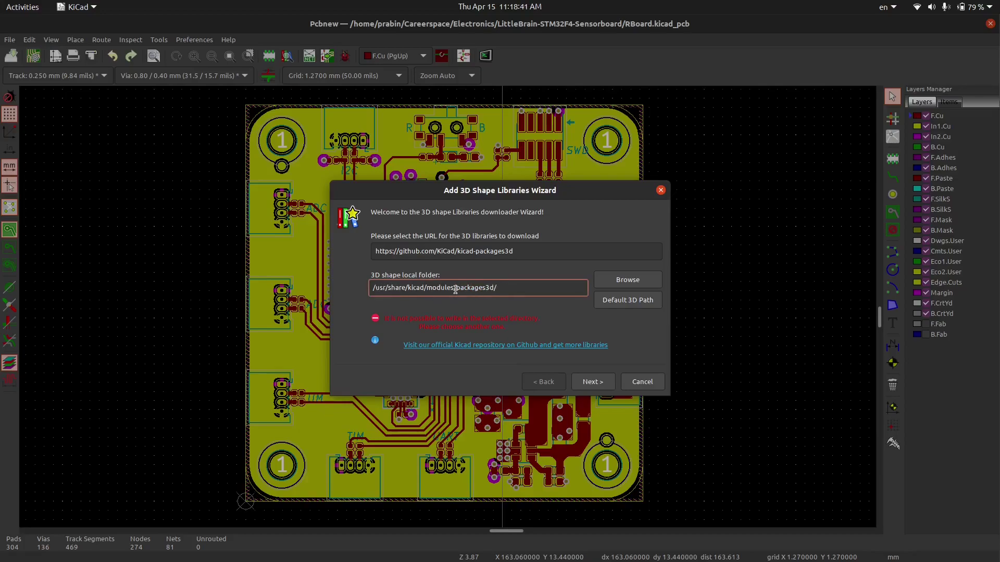
pyautogui.moveTo(456, 289); pyautogui.dragTo(362, 287)
pyautogui.hotkey('ctrl', 'c')
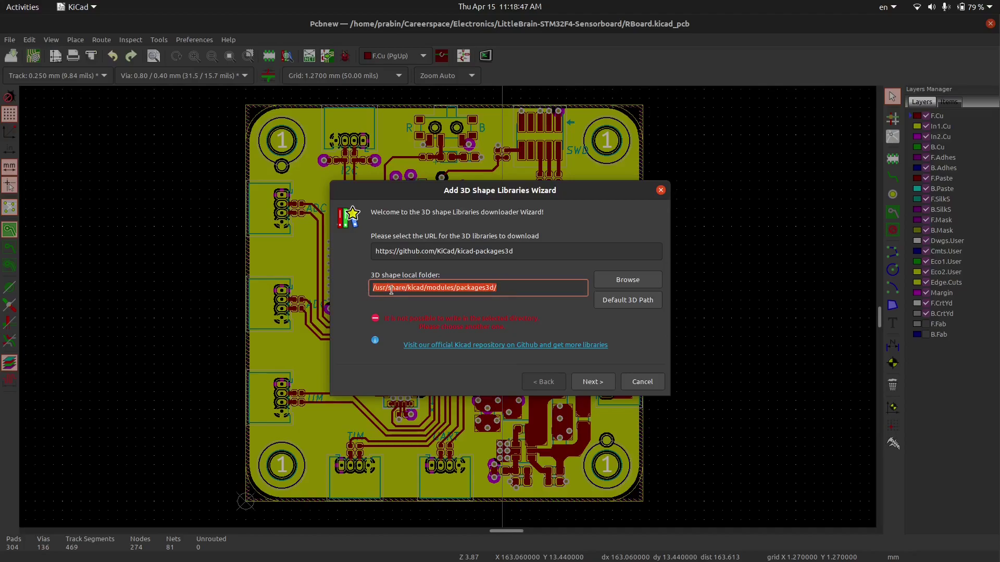
# Step: In the terminal, change into /usr/share/kicad/modules and list its contents
pyautogui.hotkey('alt', 'Tab')
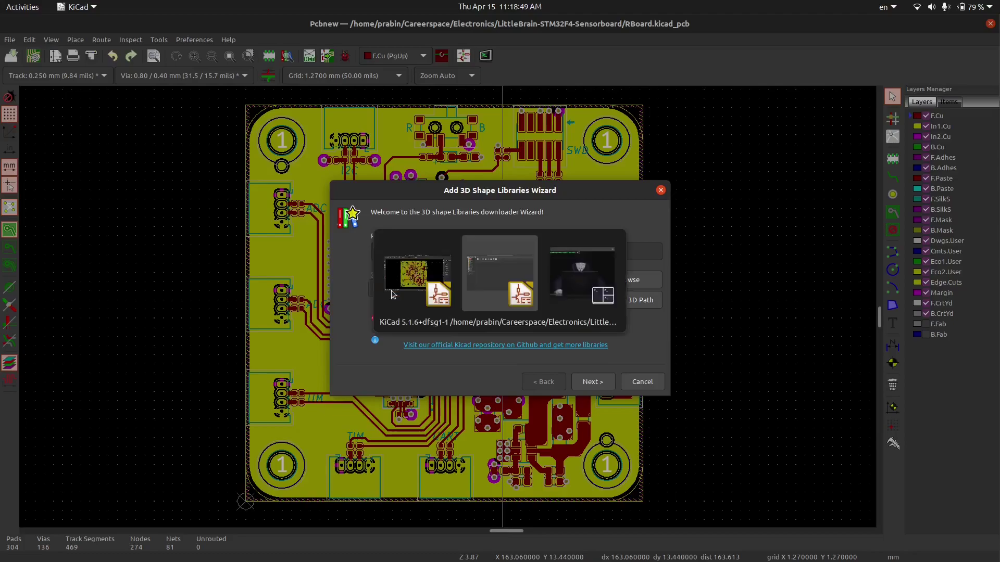
pyautogui.hotkey('alt', 'Tab')
pyautogui.moveTo(472, 303); pyautogui.dragTo(461, 127)
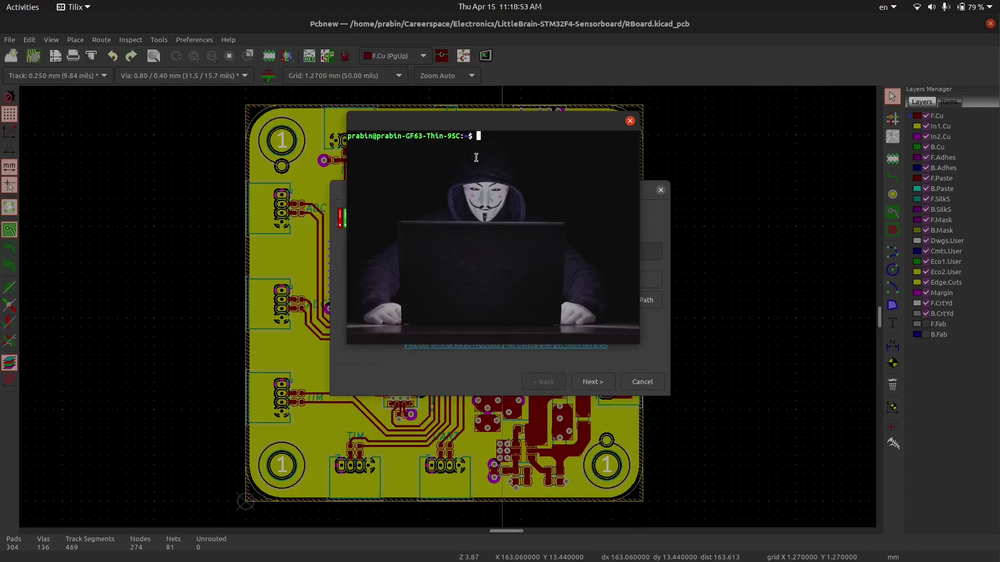
pyautogui.write('cd')
pyautogui.hotkey('ctrl', 'shift', 'v')
pyautogui.press('BackSpace')
pyautogui.press('BackSpace')
pyautogui.press('BackSpace')
pyautogui.press('BackSpace')
pyautogui.press('BackSpace')
pyautogui.press('BackSpace')
pyautogui.press('BackSpace')
pyautogui.press('BackSpace')
pyautogui.press('BackSpace')
pyautogui.press('BackSpace')
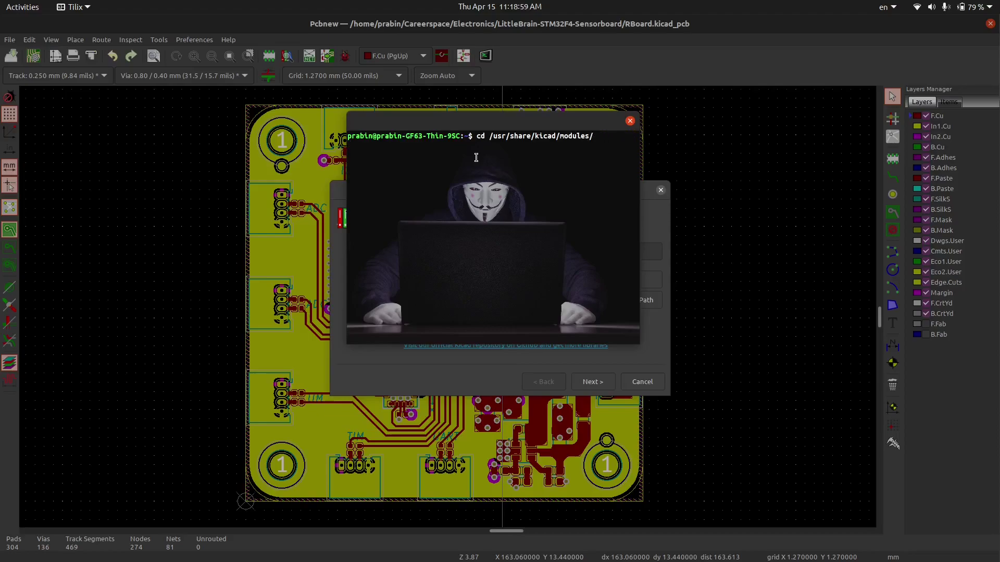
pyautogui.press('Return')
pyautogui.write('ll')
pyautogui.press('Return')
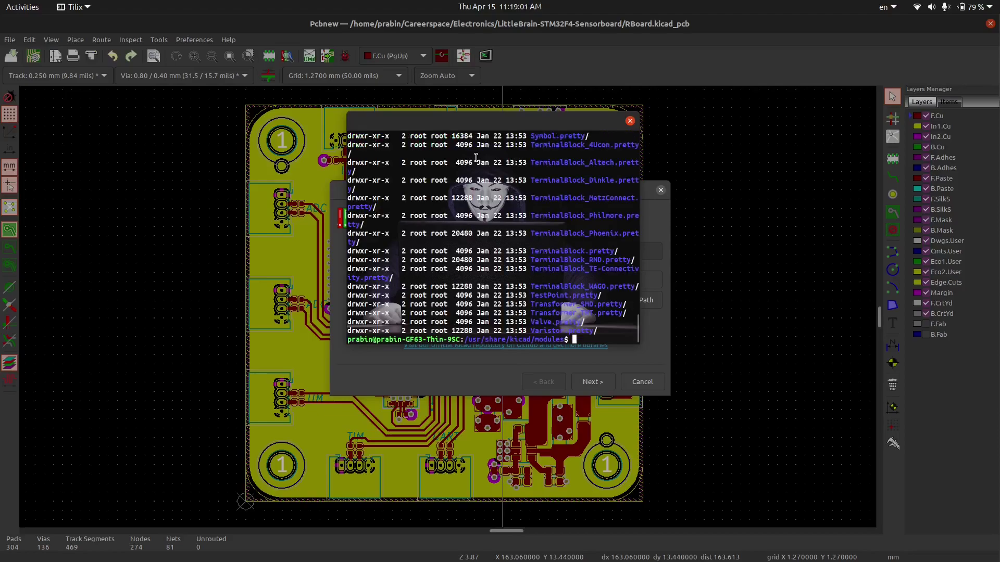
# Step: Run mkdir packages3d in the modules folder
pyautogui.press('super+Up')
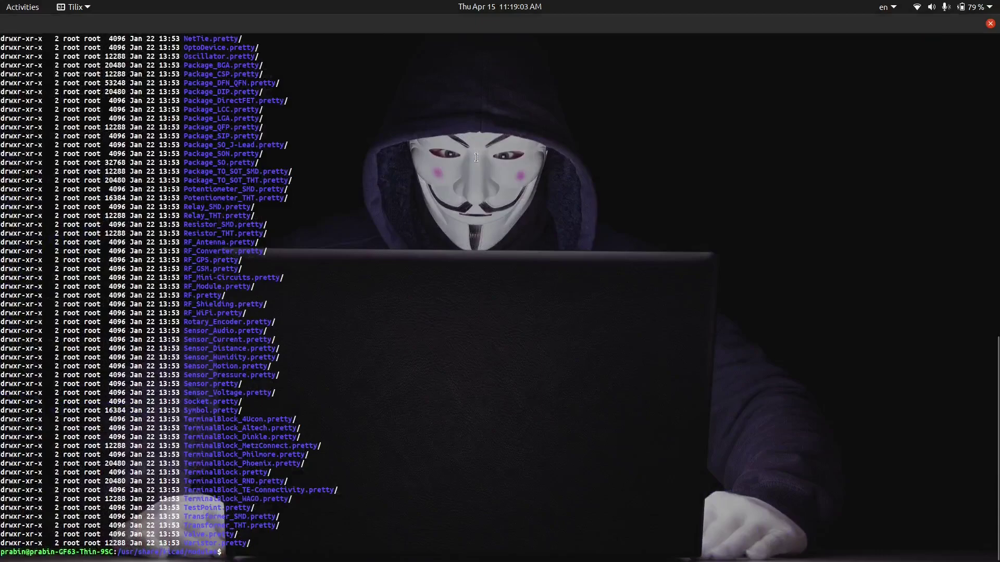
pyautogui.scroll(8, 476, 157)
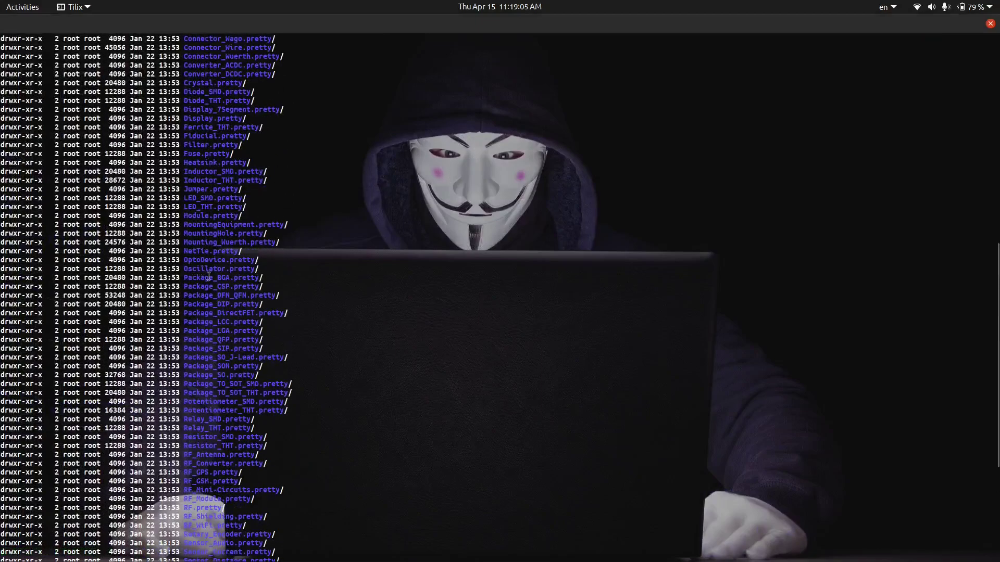
pyautogui.scroll(-8, 219, 312)
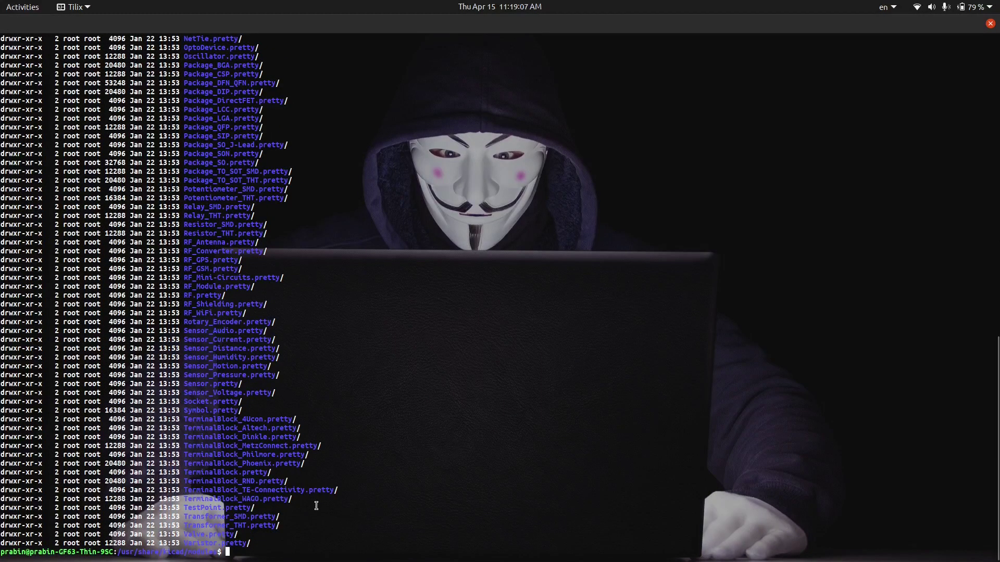
pyautogui.write('mkd')
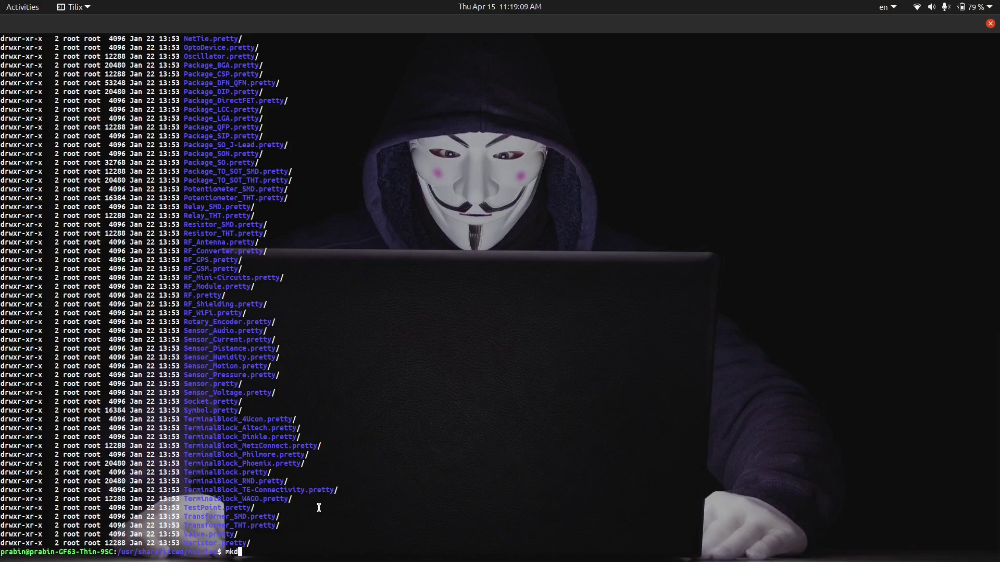
pyautogui.write('ir packages3d')
pyautogui.hotkey('alt', 'Tab')
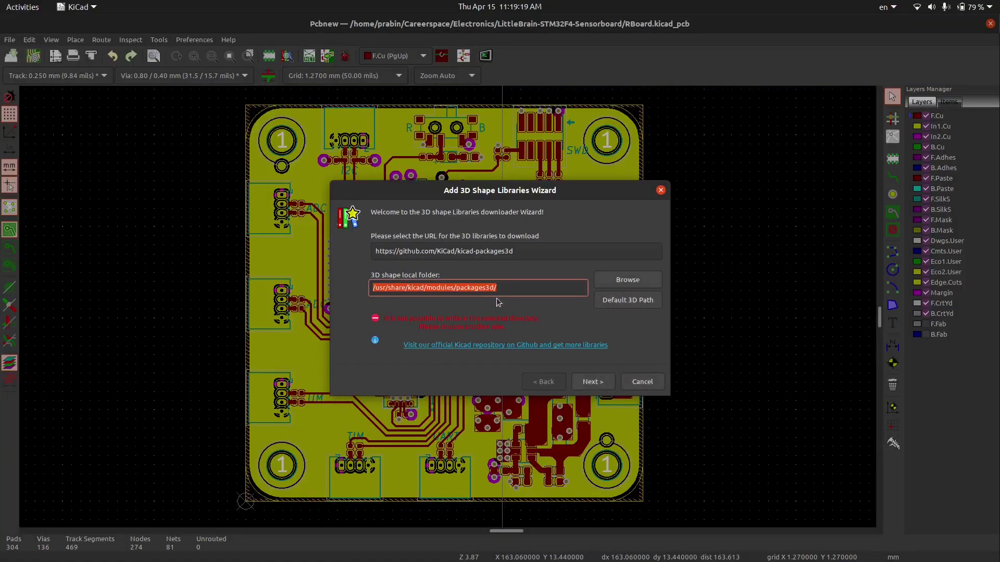
pyautogui.click(517, 288)
pyautogui.hotkey('alt', 'Tab')
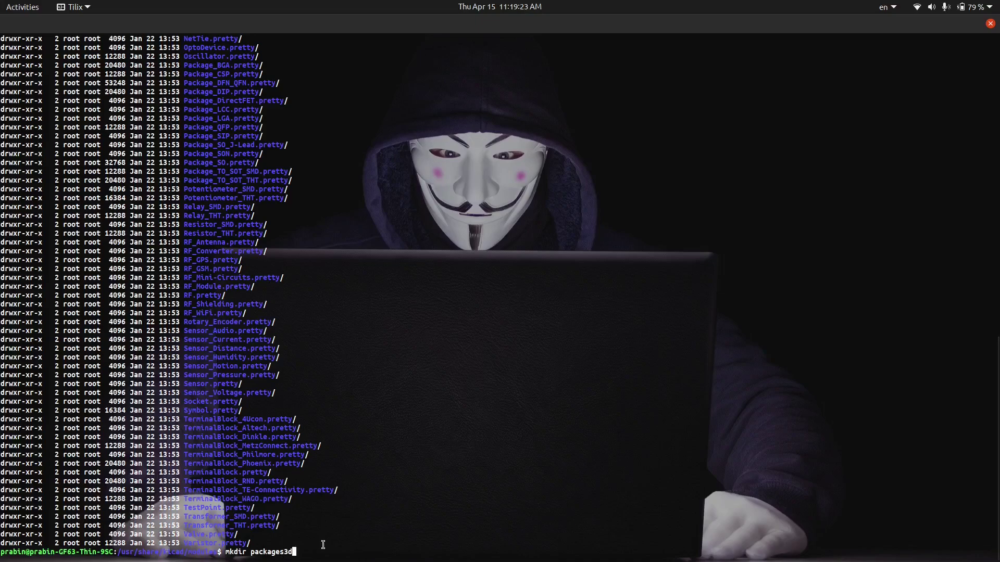
pyautogui.press('Return')
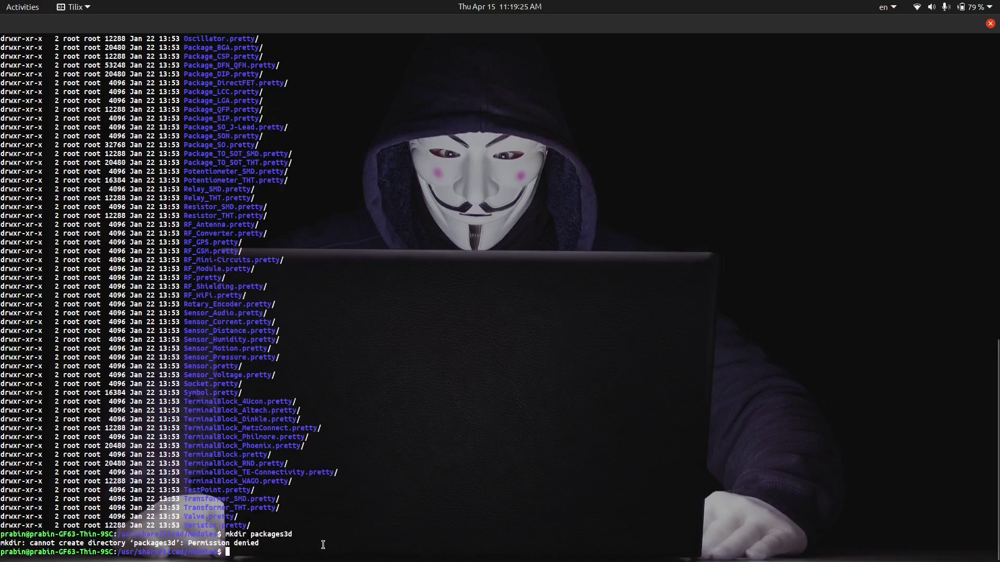
# Step: Rerun the command as sudo mkdir packages3d with the administrator password
pyautogui.press('Up')
pyautogui.press('Home')
pyautogui.write('sudo')
pyautogui.press('Return')
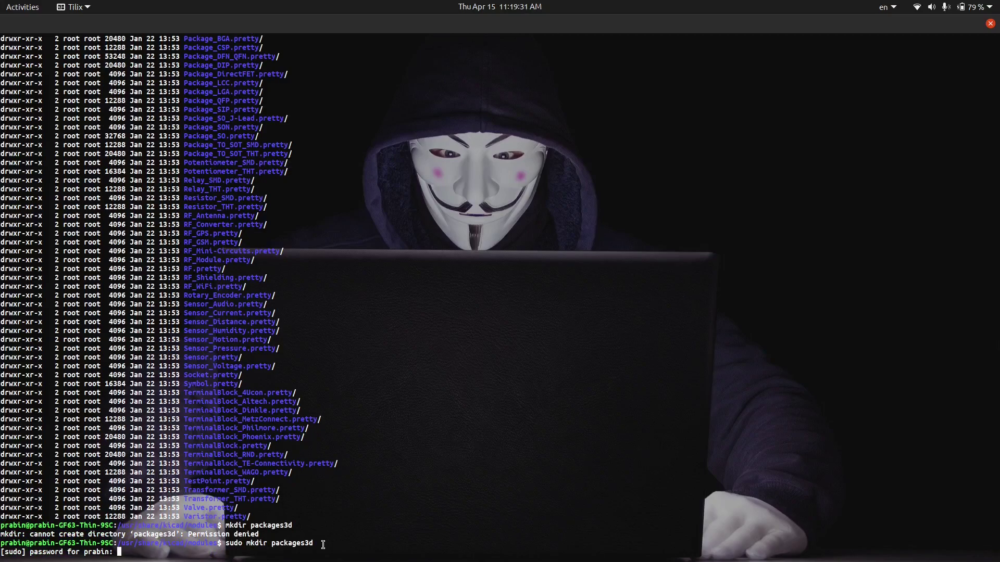
pyautogui.press('Return')
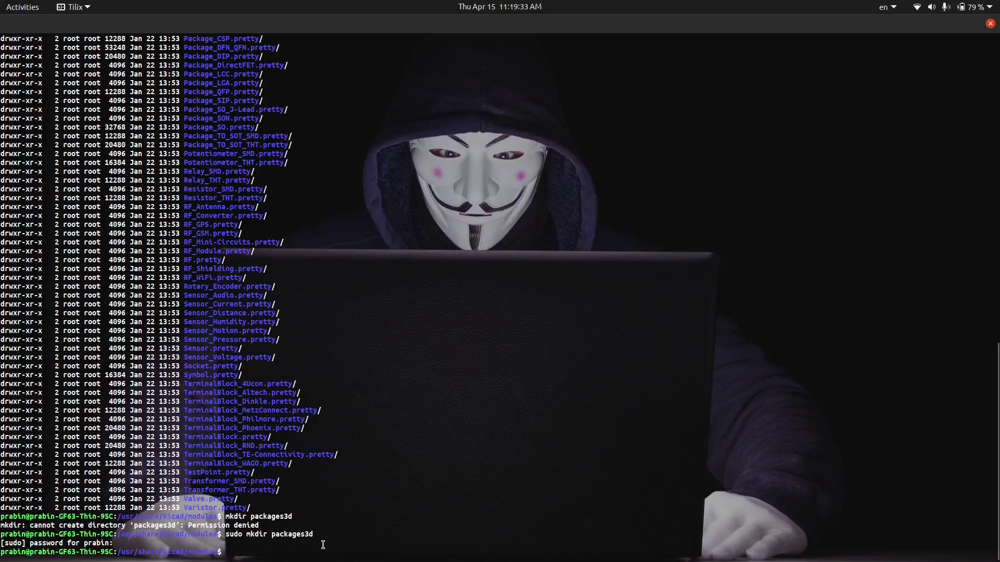
# Step: List the modules folder again and pick out the new packages3d entry
pyautogui.write('ll')
pyautogui.press('Return')
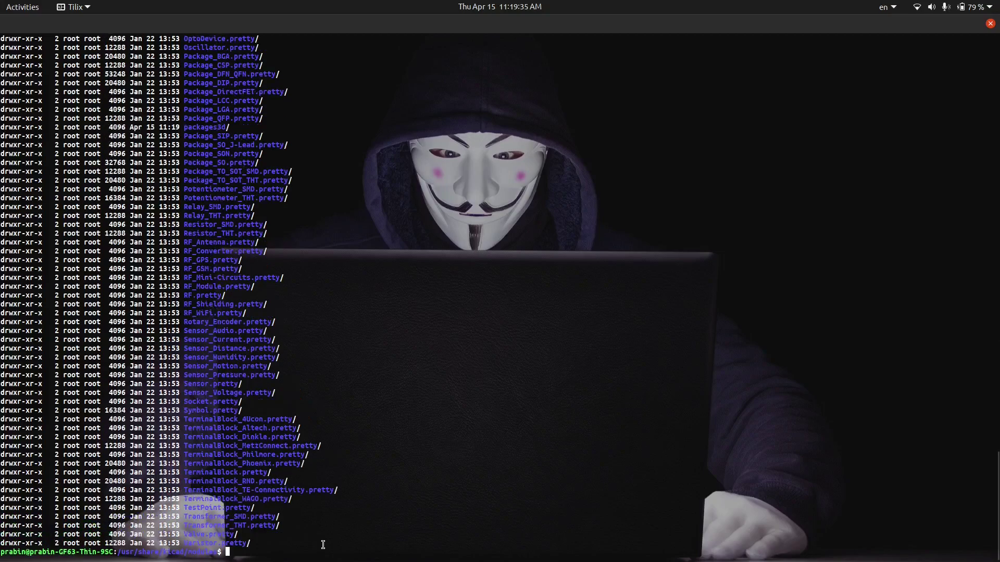
pyautogui.scroll(8, 252, 264)
pyautogui.scroll(4, 251, 263)
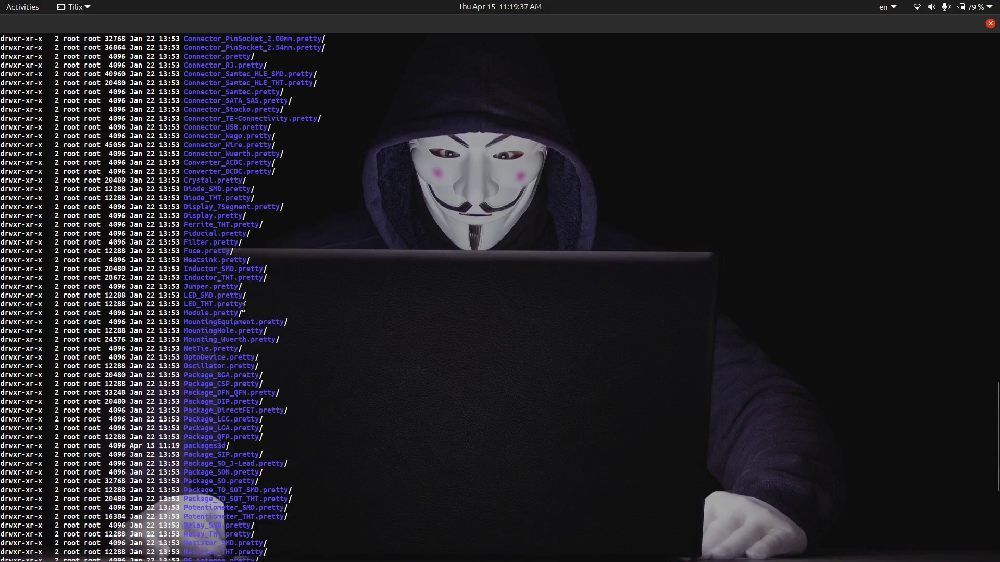
pyautogui.scroll(-4, 251, 411)
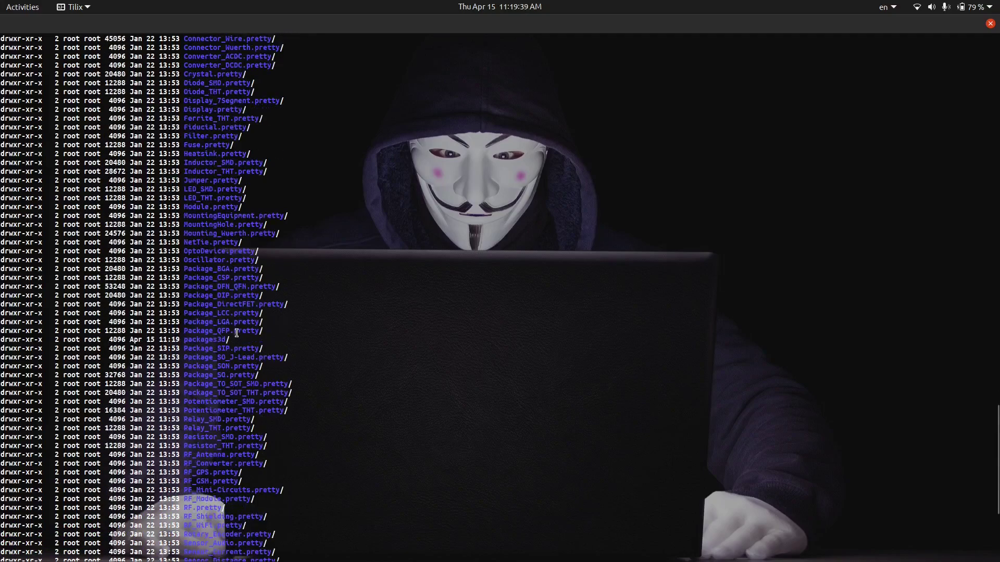
pyautogui.tripleClick(260, 339)
# Step: Cancel and relaunch the 3D libraries wizard, resetting its folder to the default packages3d path
pyautogui.hotkey('alt', 'Tab')
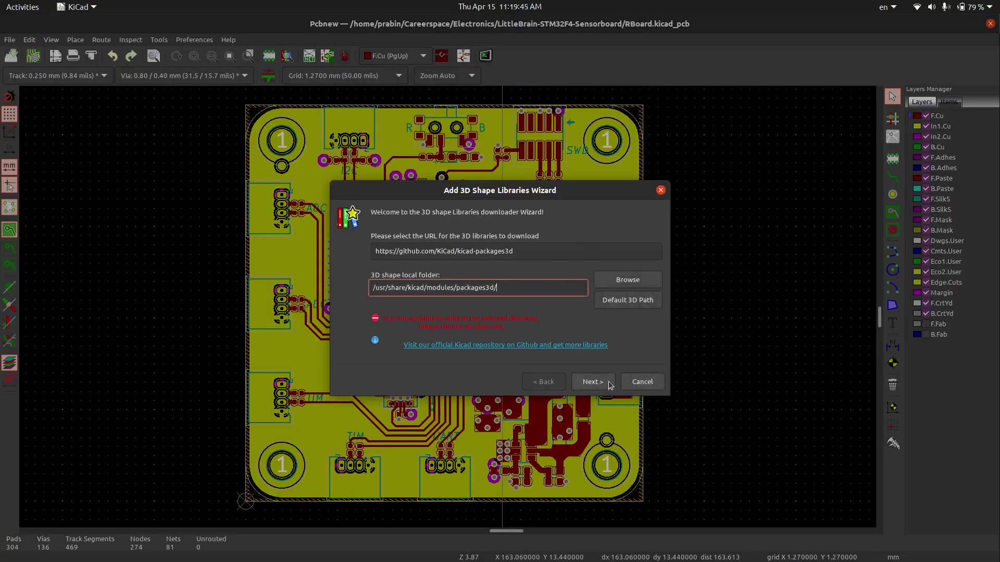
pyautogui.click(642, 382)
pyautogui.click(191, 41)
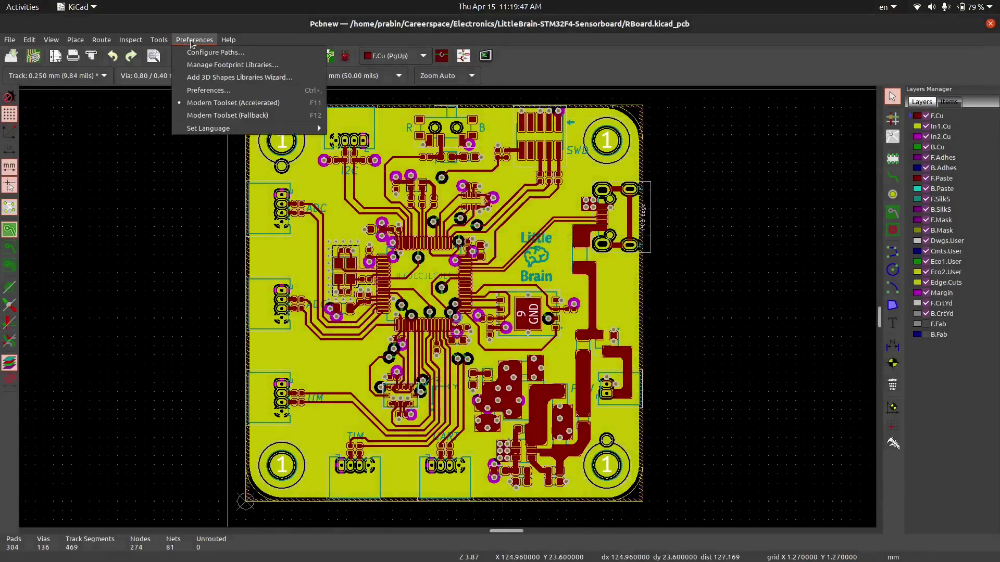
pyautogui.click(229, 77)
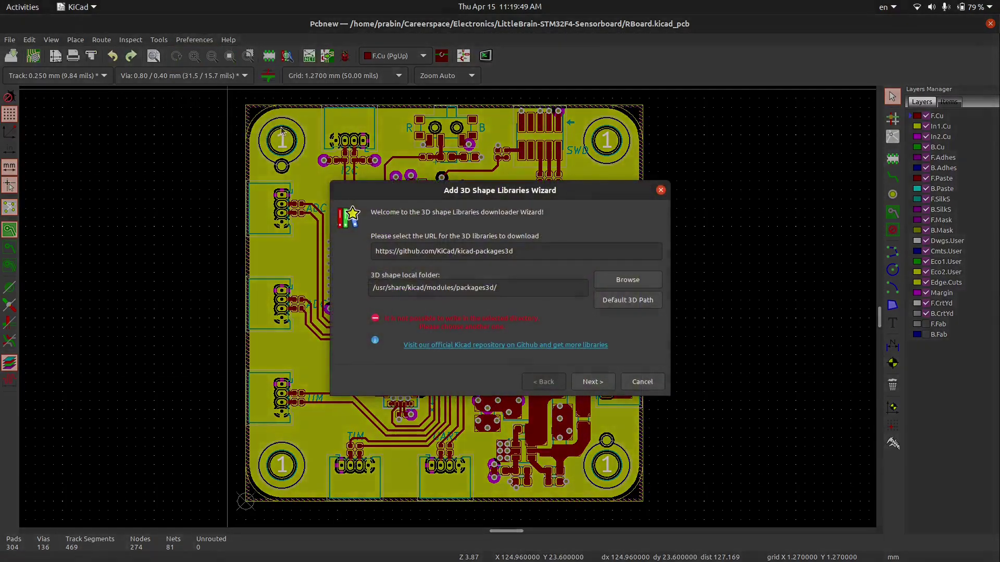
pyautogui.click(638, 301)
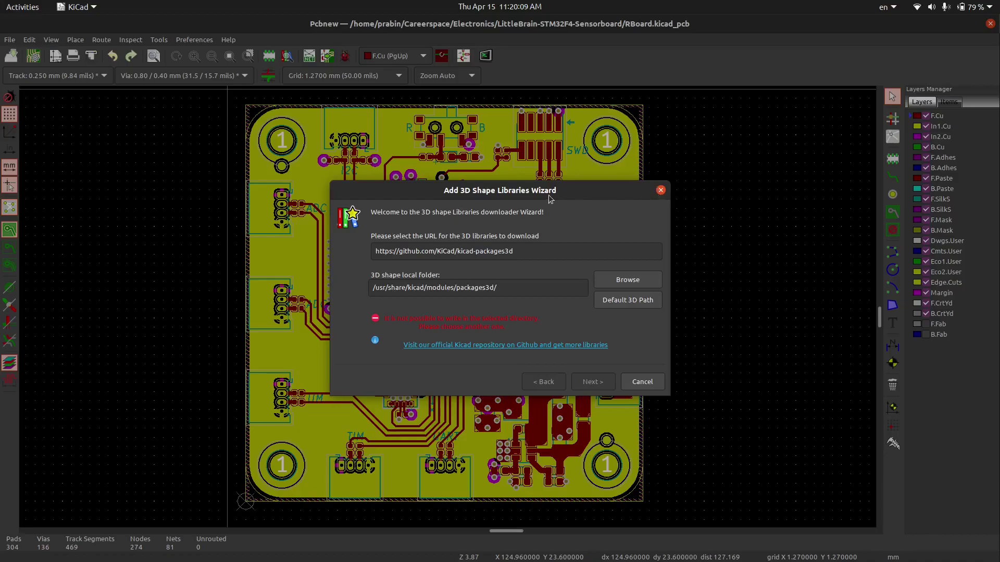
# Step: Close the wizard and check the packages3d folder's current permissions in the terminal
pyautogui.click(660, 190)
pyautogui.hotkey('alt', 'Tab')
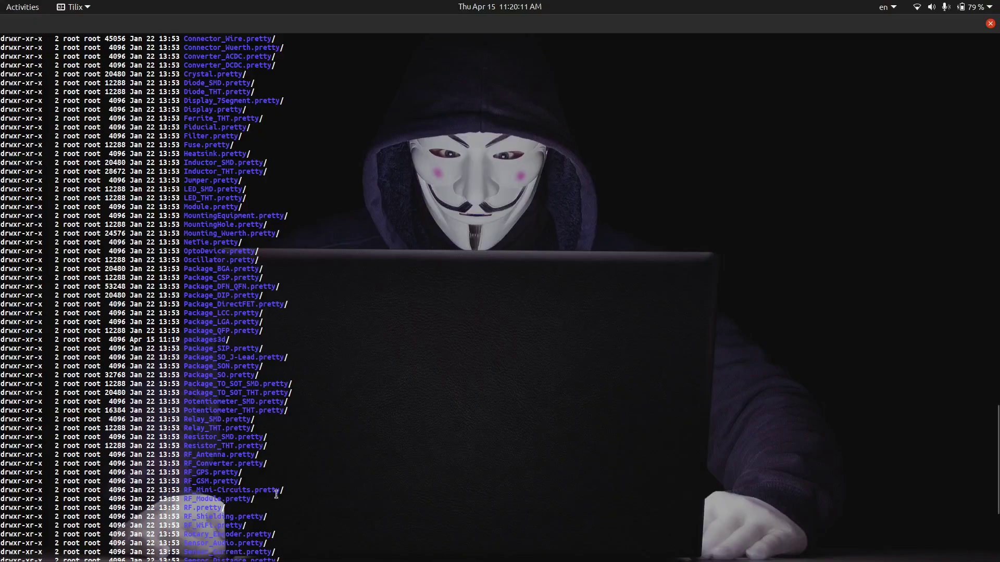
pyautogui.tripleClick(234, 342)
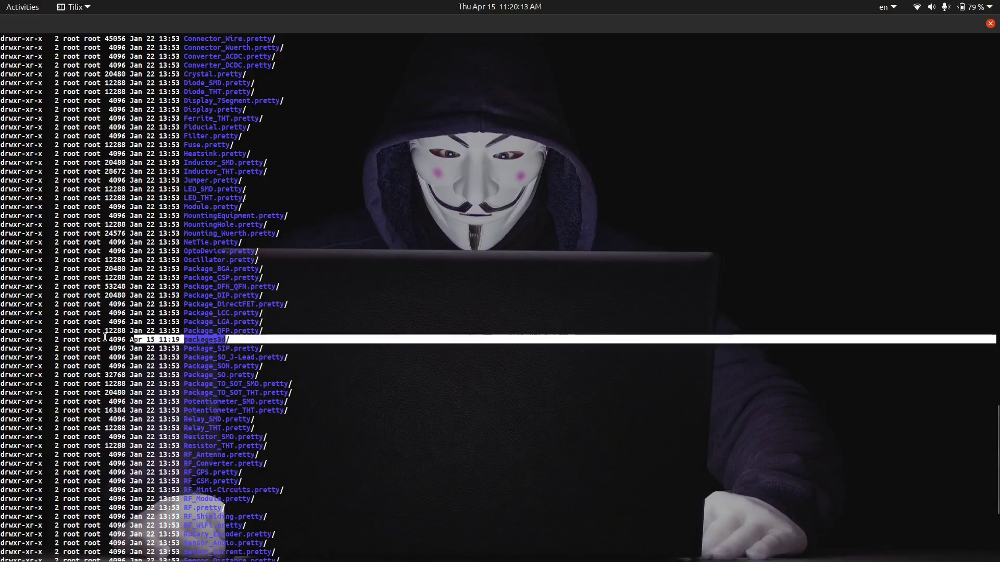
pyautogui.click(24, 340)
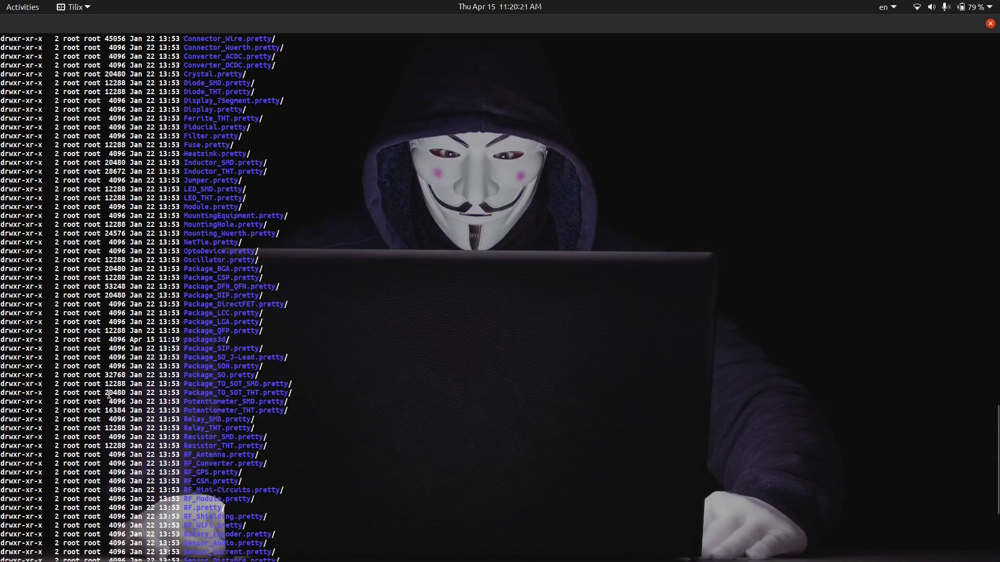
pyautogui.scroll(-5, 35, 339)
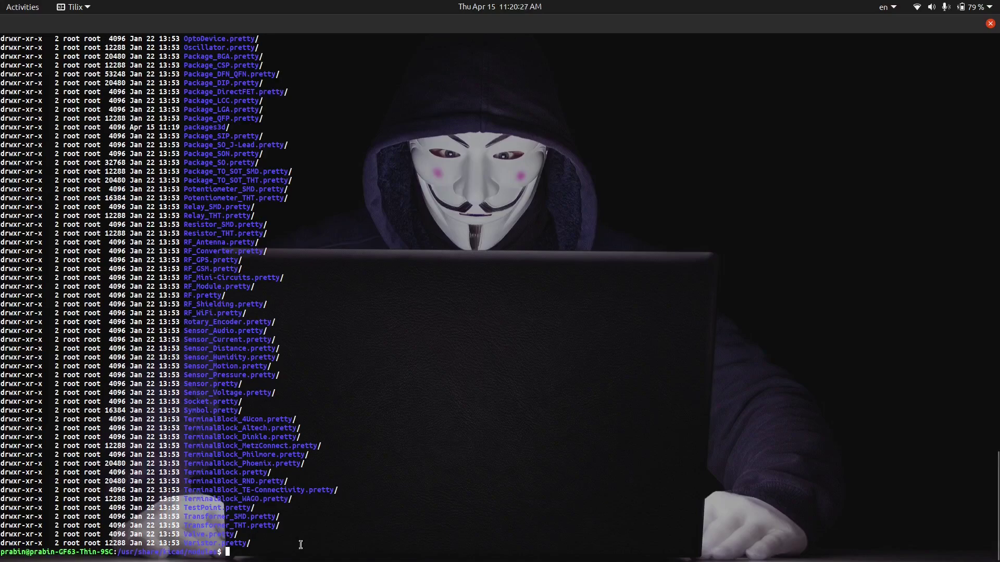
# Step: Run sudo chmod 777 packages3d/ on the folder
pyautogui.write('chmod')
pyautogui.hotkey('ctrl', 'a')
pyautogui.write('sudo chmod ')
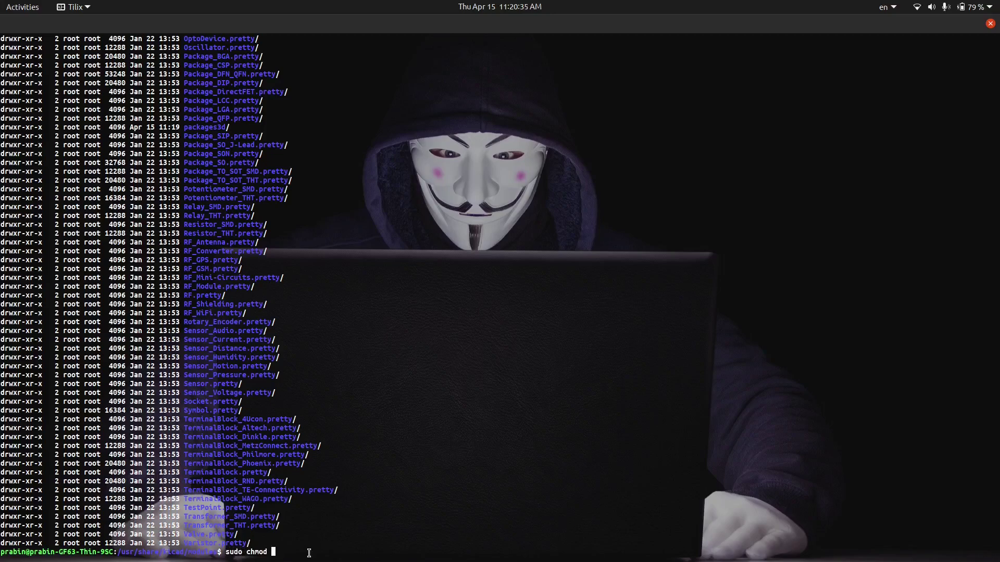
pyautogui.write('777 pack')
pyautogui.press('Tab')
pyautogui.press('Return')
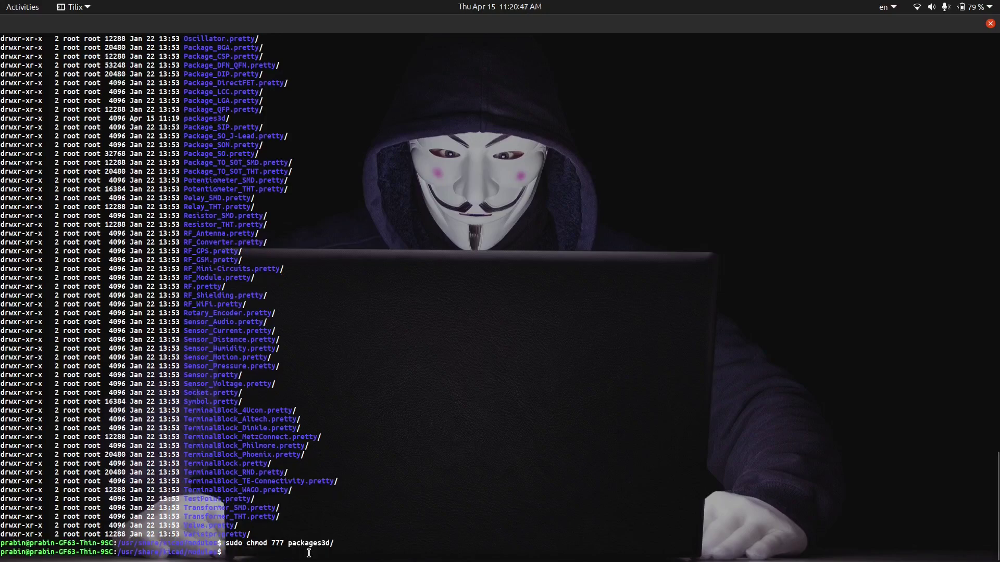
# Step: List the folder with ll to verify packages3d shows drwxrwxrwx
pyautogui.write(';ll')
pyautogui.press('BackSpace')
pyautogui.press('BackSpace')
pyautogui.press('BackSpace')
pyautogui.write('ll')
pyautogui.press('Return')
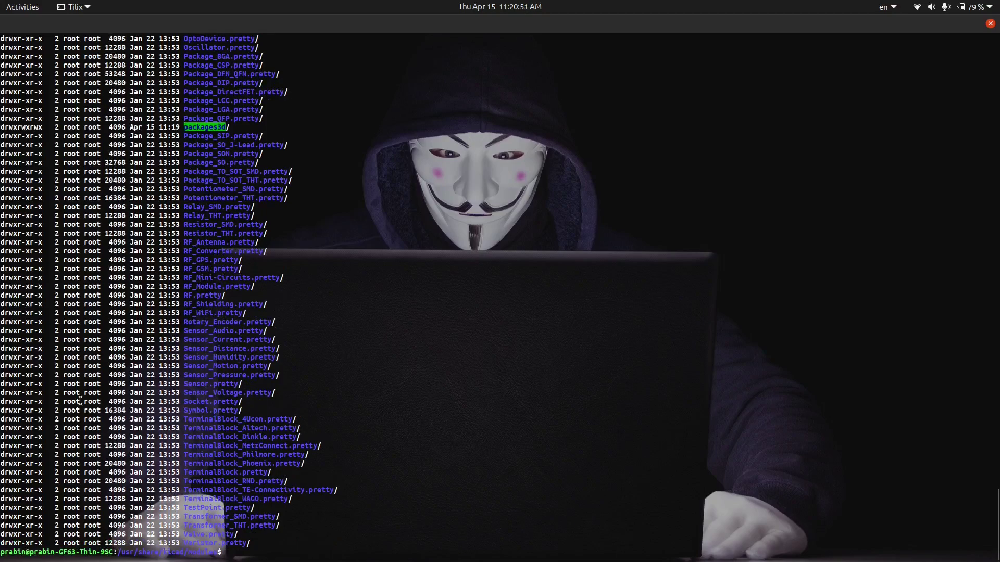
pyautogui.doubleClick(43, 127)
# Step: Reopen the Add 3D Shapes Libraries Wizard in KiCad from Preferences
pyautogui.click(43, 127)
pyautogui.hotkey('alt', 'Tab')
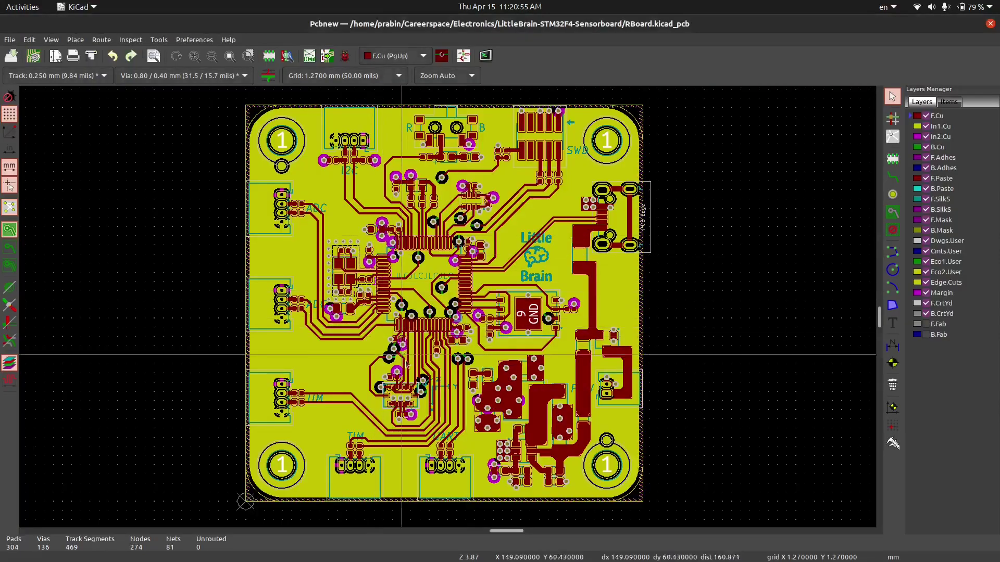
pyautogui.click(194, 40)
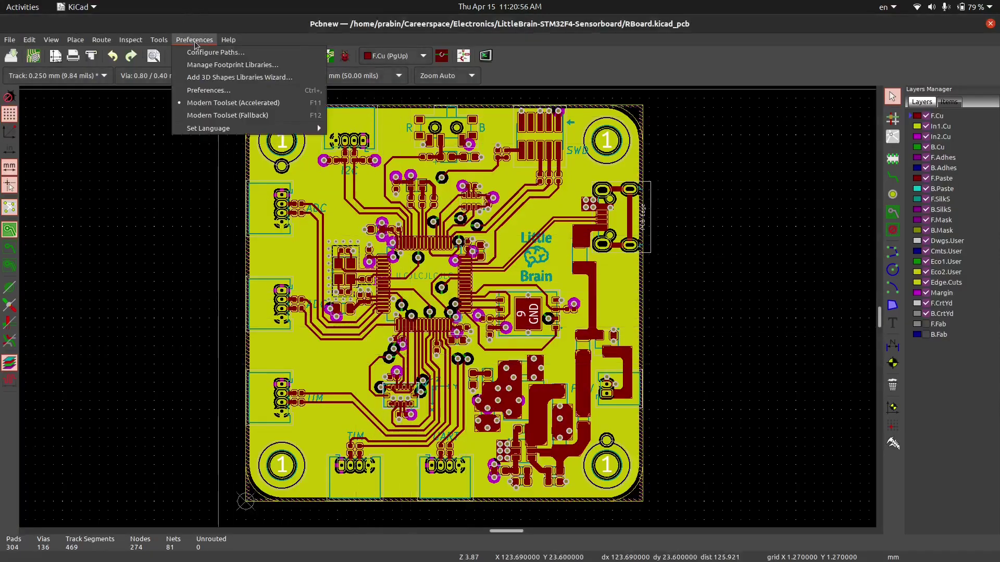
pyautogui.click(218, 79)
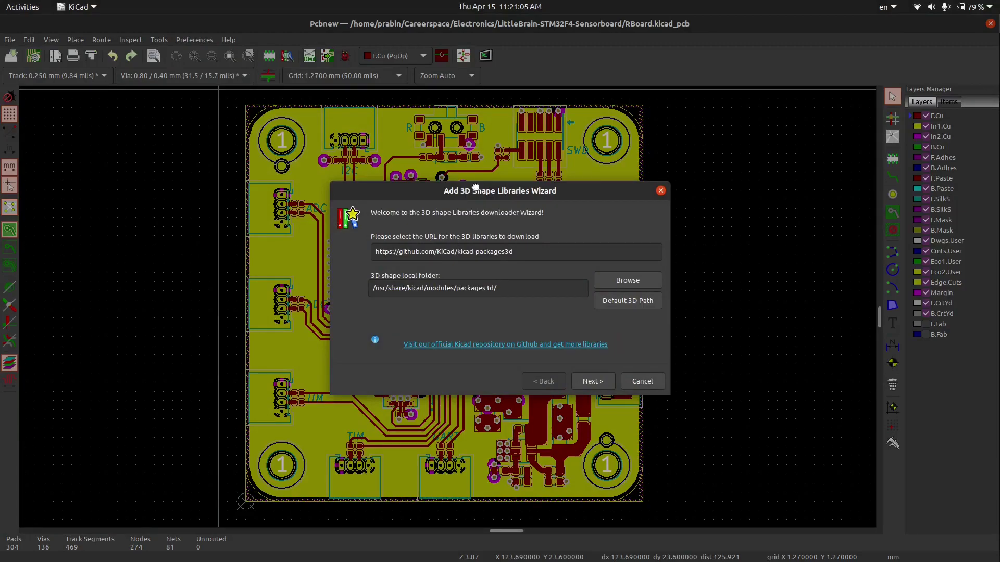
pyautogui.press('super+Down')
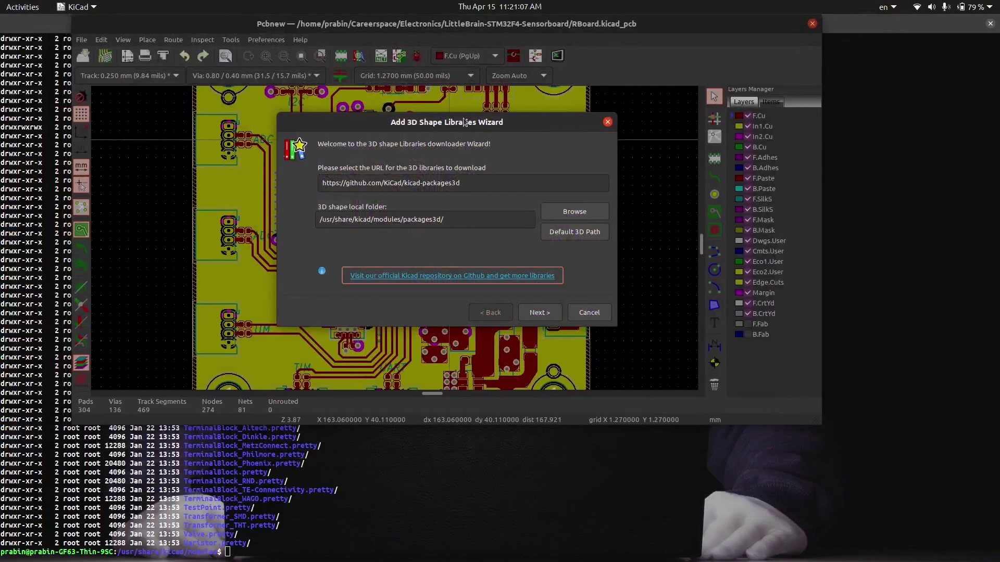
pyautogui.moveTo(466, 125); pyautogui.dragTo(449, 8)
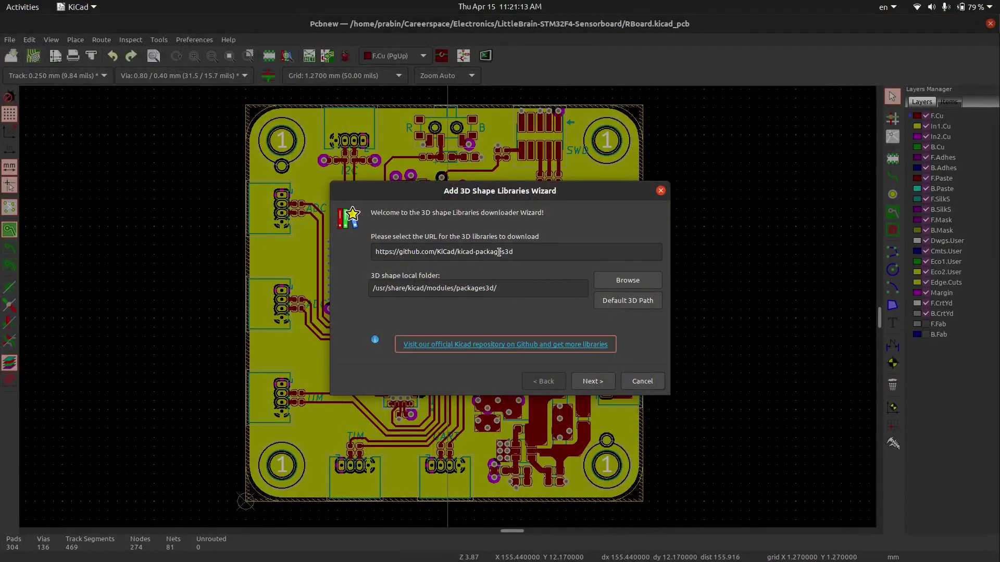
# Step: Check the GitHub URL and packages3d folder fields, then advance to library selection
pyautogui.moveTo(525, 251); pyautogui.dragTo(374, 251)
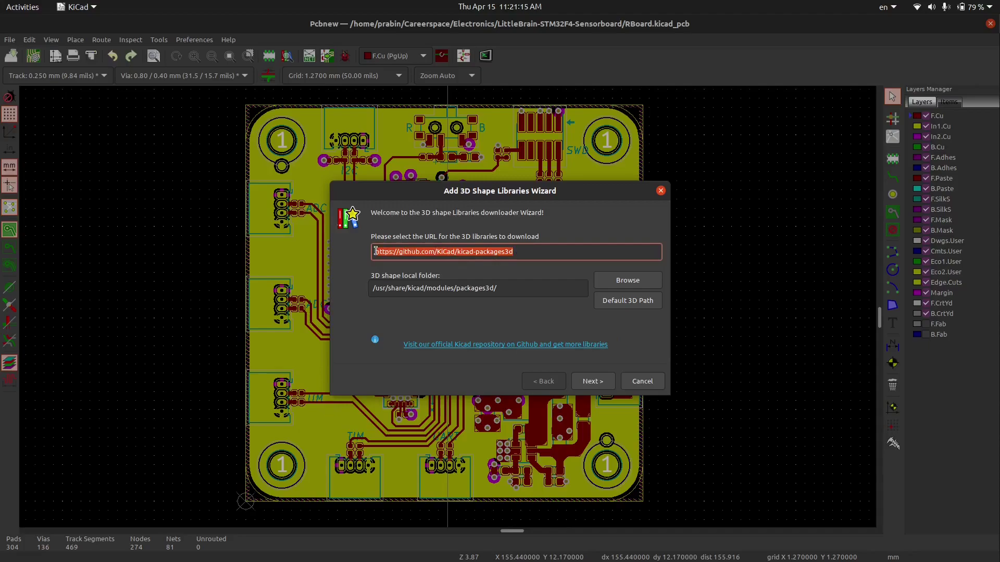
pyautogui.click(543, 253)
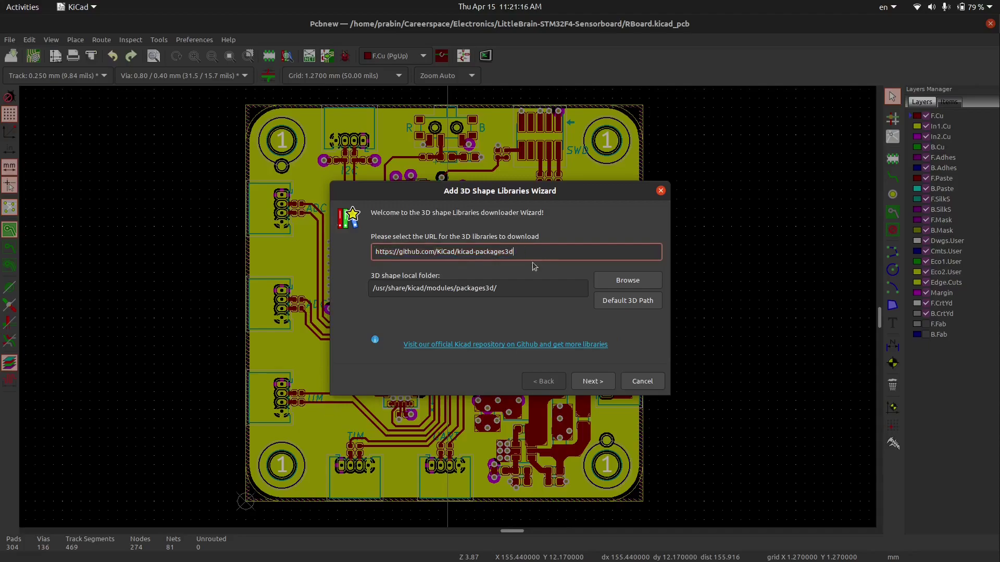
pyautogui.click(509, 289)
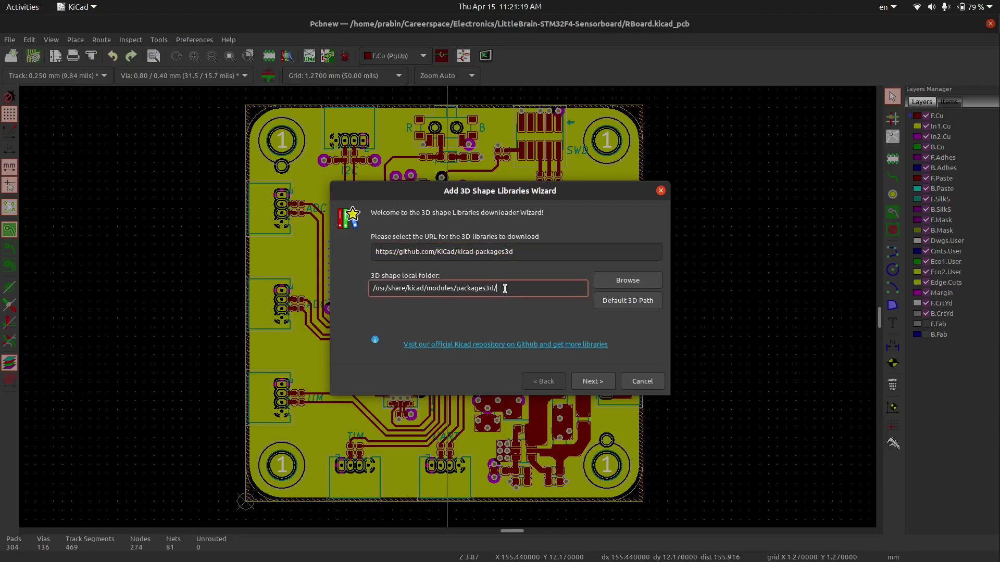
pyautogui.click(599, 381)
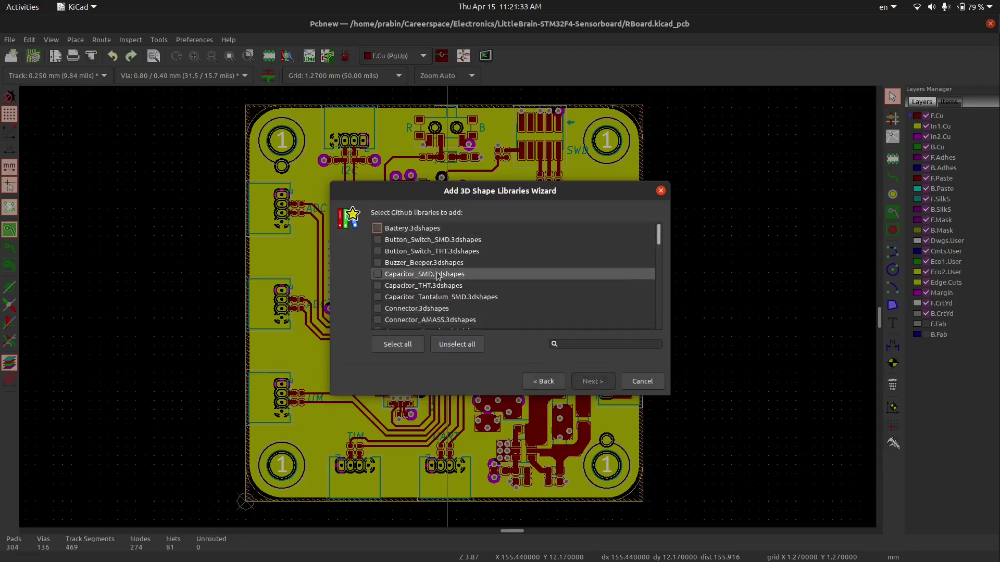
# Step: Scroll the GitHub library list and tick Resistor_SMD.3dshapes for download
pyautogui.scroll(-10, 465, 270)
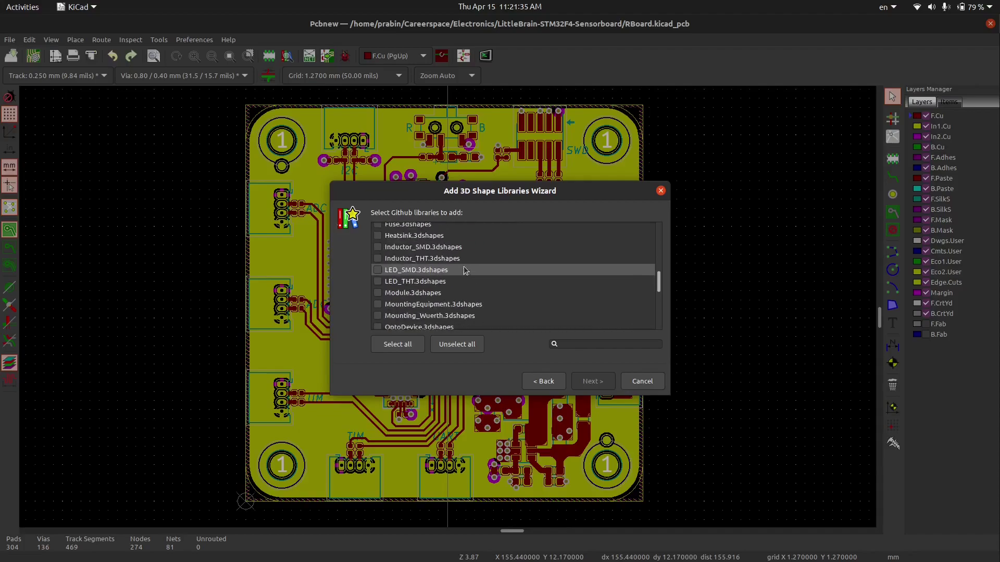
pyautogui.scroll(10, 502, 277)
pyautogui.scroll(3, 504, 280)
pyautogui.scroll(-2, 437, 264)
pyautogui.scroll(2, 439, 268)
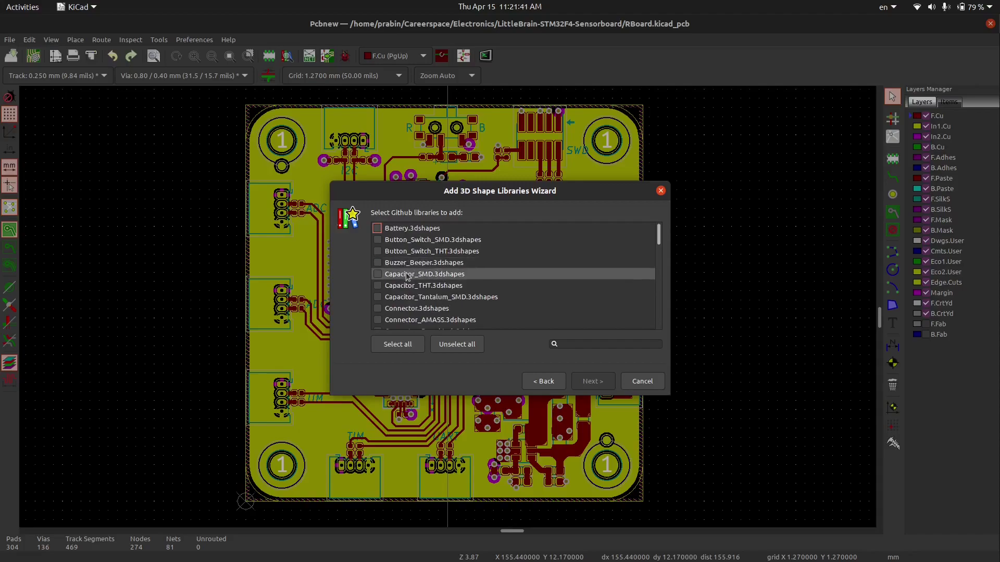
pyautogui.scroll(-3, 421, 295)
pyautogui.scroll(-6, 421, 295)
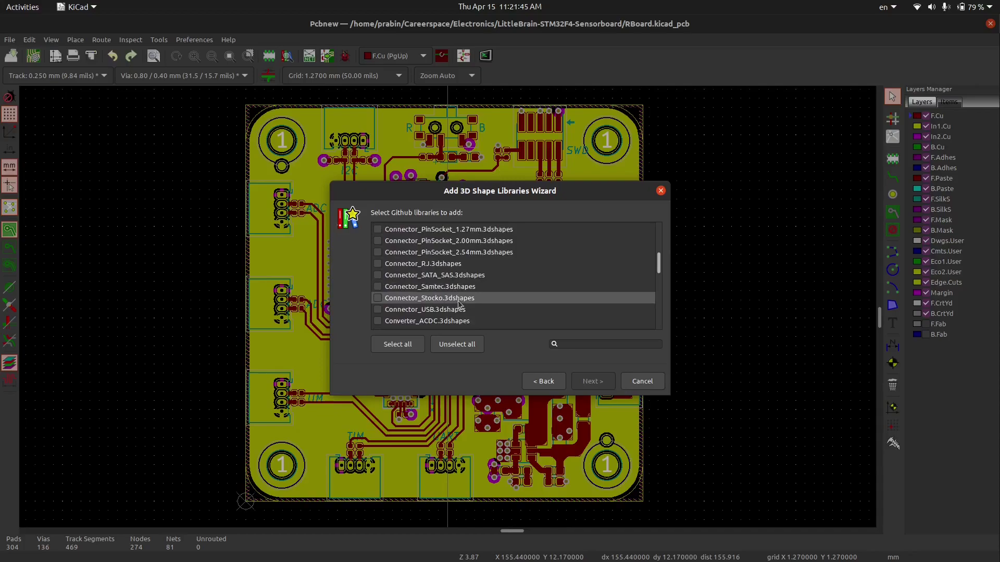
pyautogui.scroll(7, 448, 300)
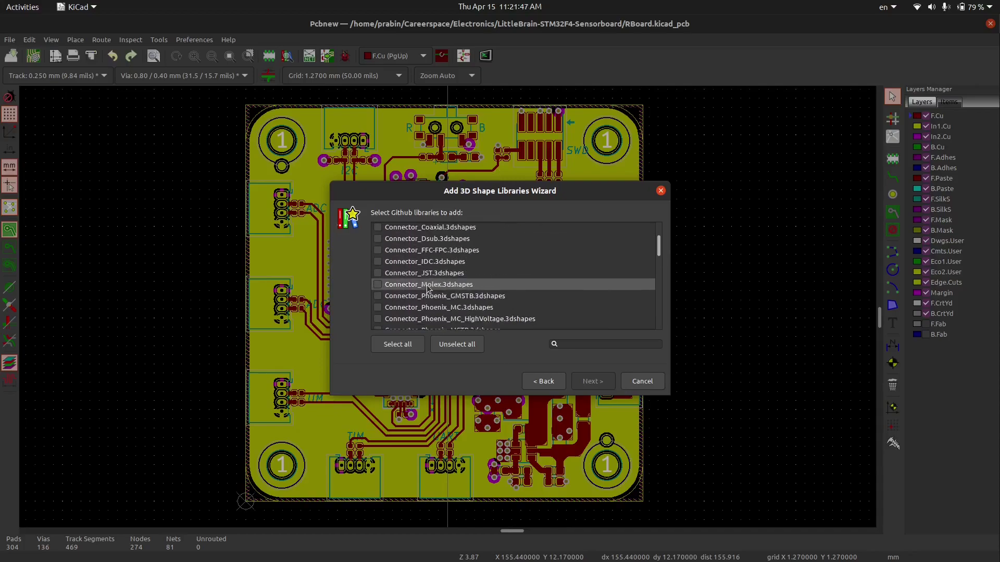
pyautogui.scroll(1, 421, 290)
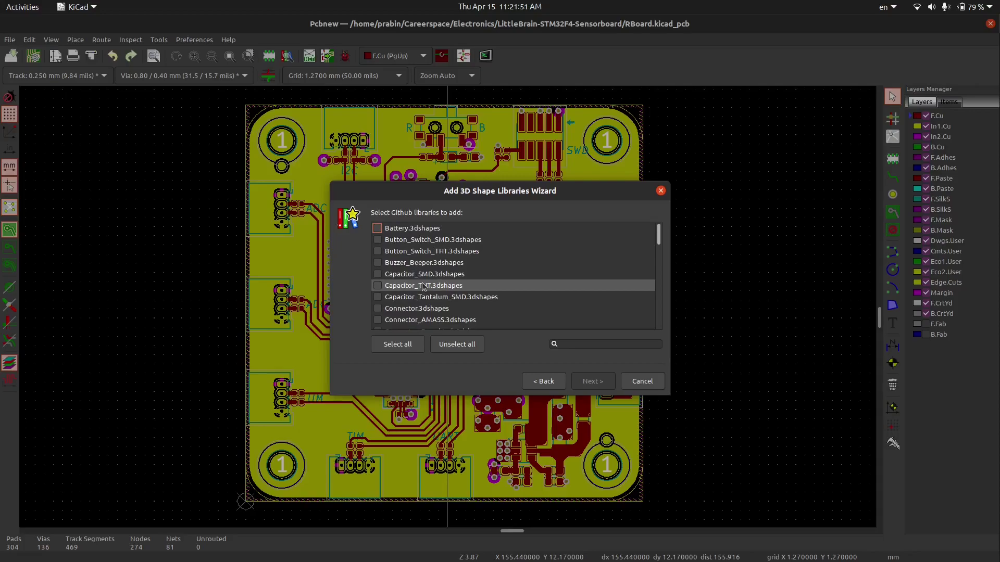
pyautogui.scroll(-3, 441, 298)
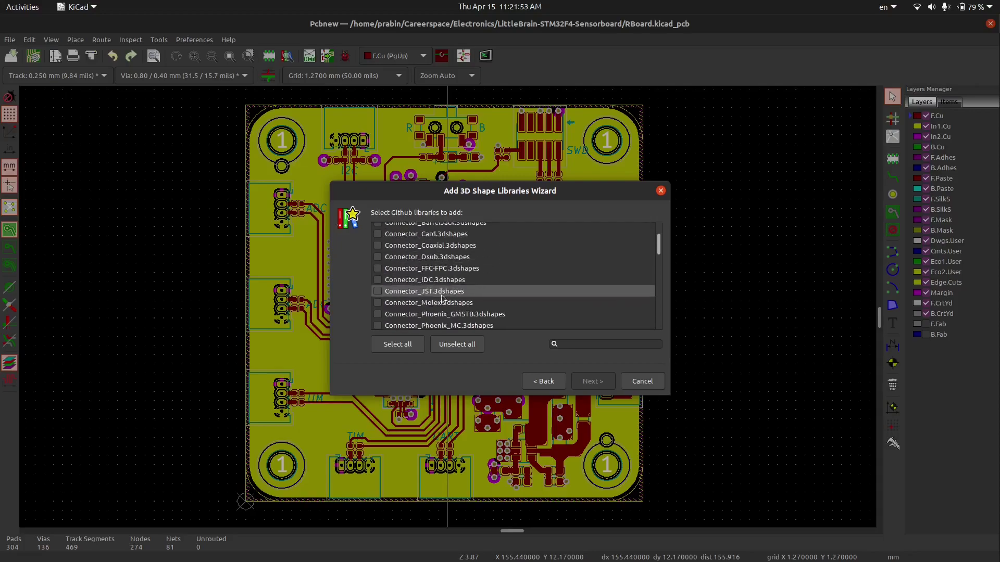
pyautogui.scroll(-15, 442, 298)
pyautogui.scroll(-6, 442, 298)
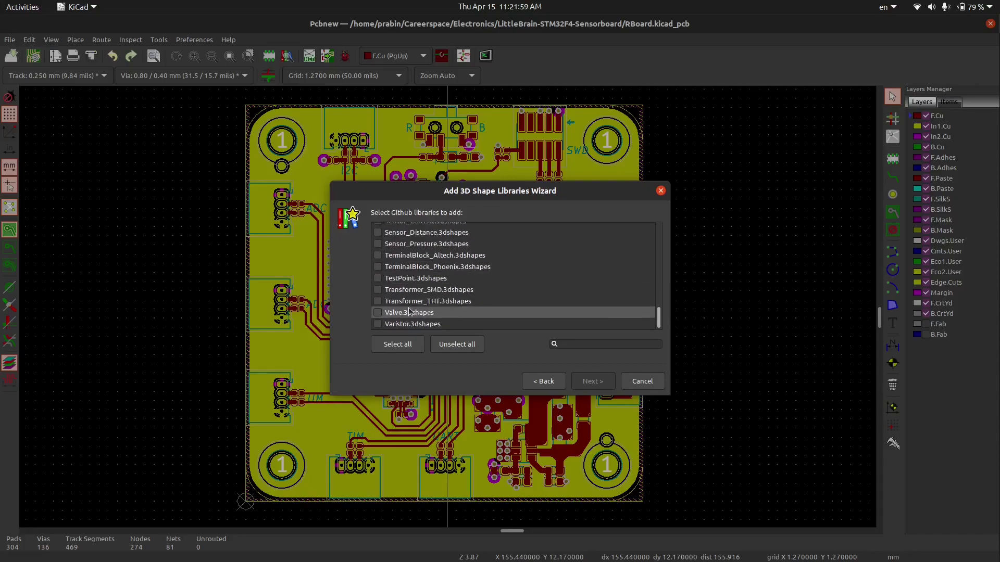
pyautogui.scroll(-1, 459, 312)
pyautogui.scroll(3, 446, 313)
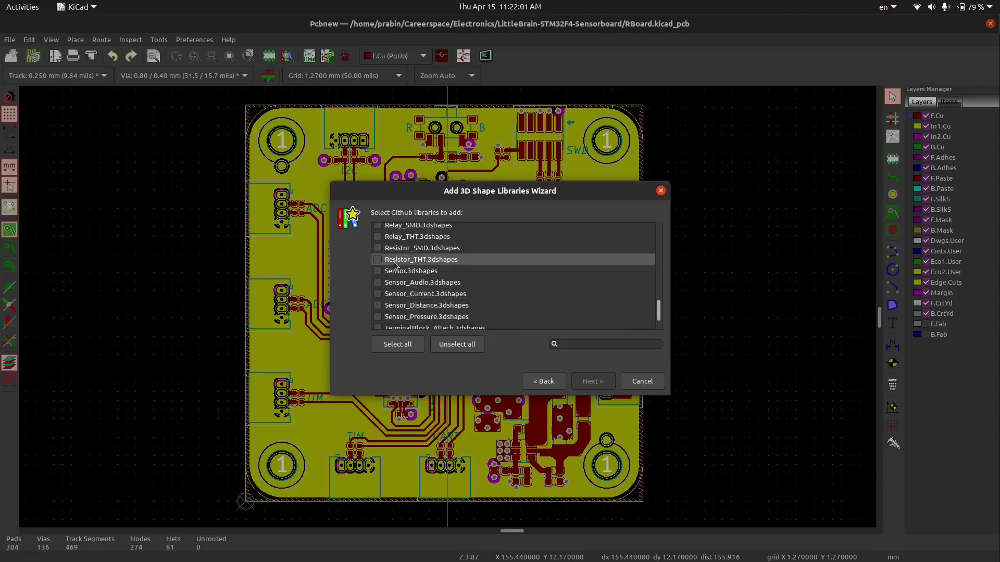
pyautogui.click(378, 248)
pyautogui.click(381, 260)
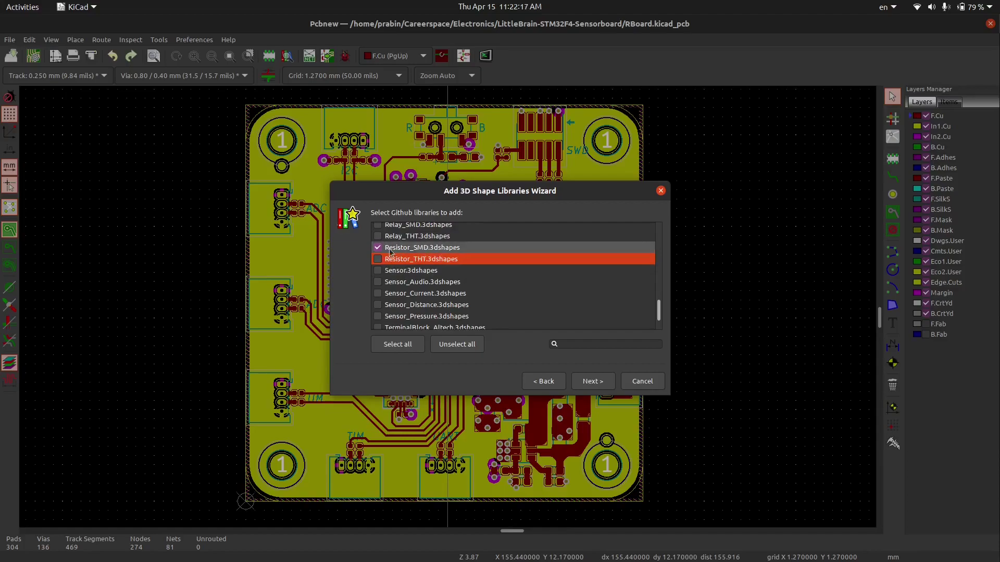
# Step: Finish the wizard to download Resistor_SMD.3dshapes and check progress in the project manager
pyautogui.click(594, 384)
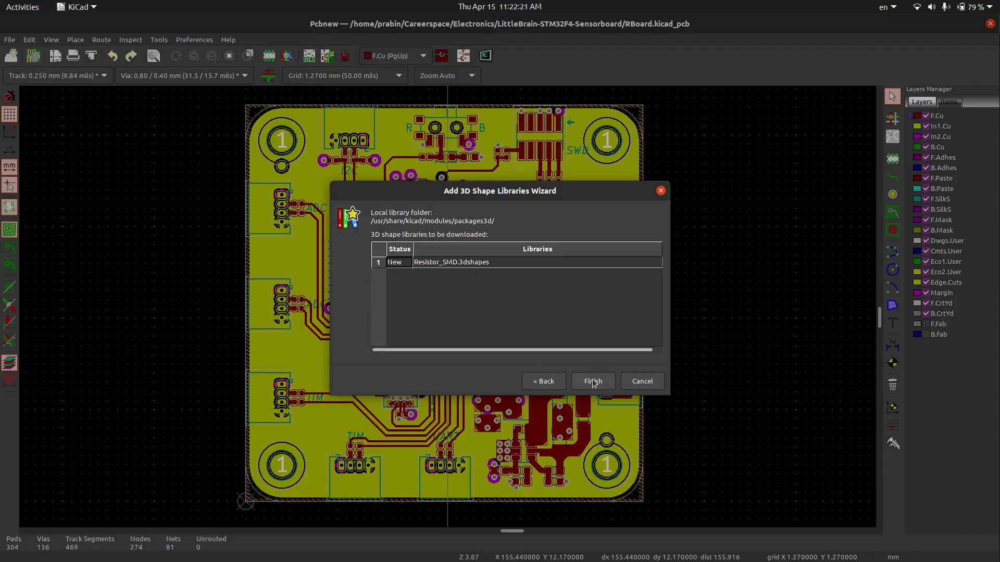
pyautogui.click(463, 269)
pyautogui.click(593, 382)
pyautogui.hotkey('alt', 'Tab')
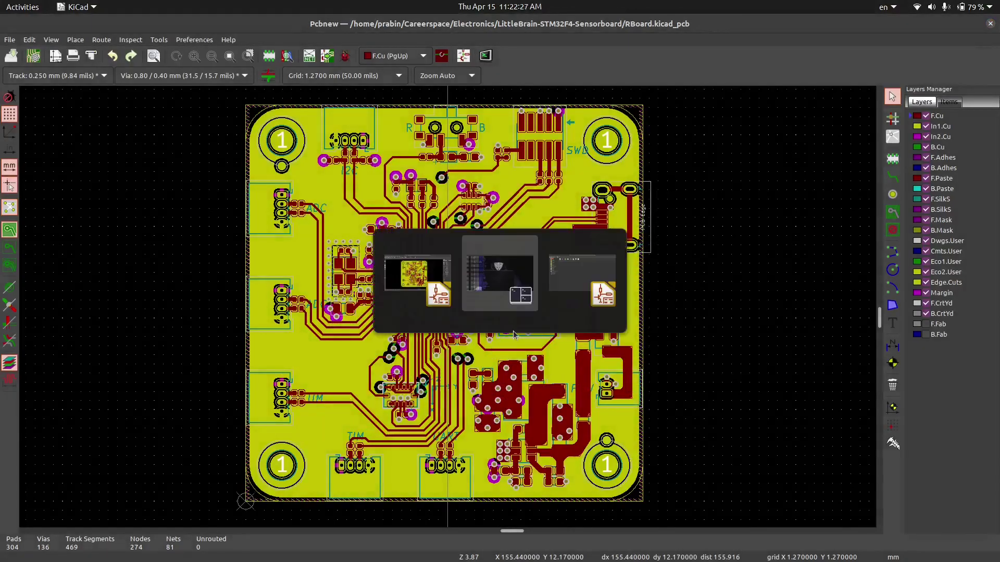
pyautogui.hotkey('alt', 'Tab')
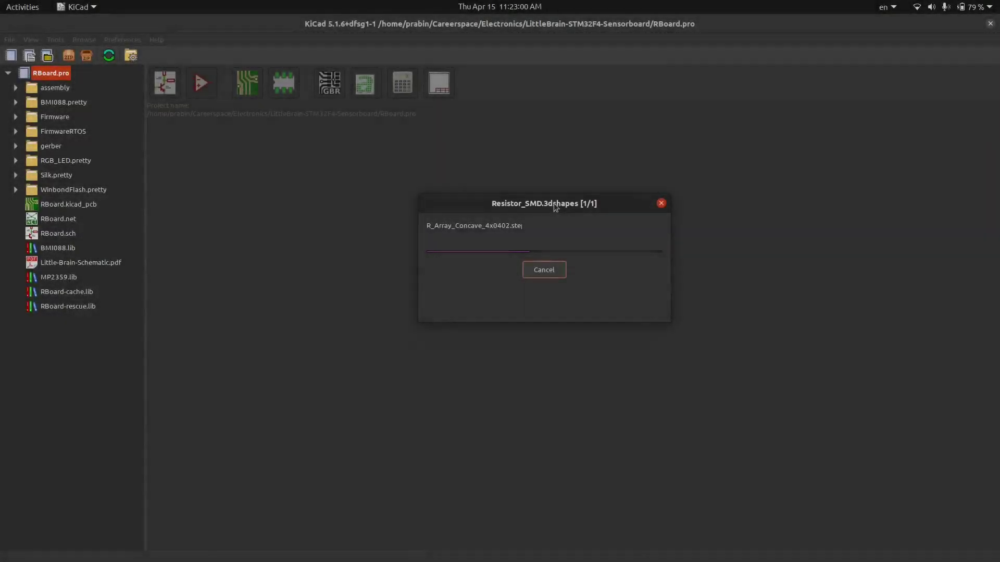
pyautogui.hotkey('alt', 'Tab')
pyautogui.hotkey('alt', 'Tab')
pyautogui.hotkey('alt', 'Tab')
pyautogui.hotkey('alt', 'Tab')
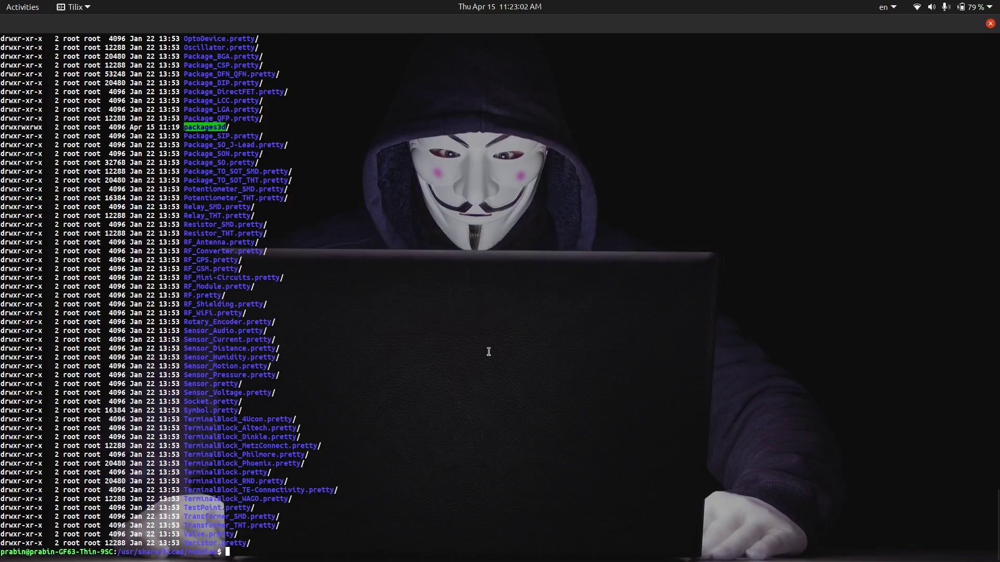
# Step: Enter packages3d in the terminal and list it to find Resistor_SMD.3dshapes
pyautogui.write('cd pac')
pyautogui.press('Tab')
pyautogui.press('Return')
pyautogui.write('ll')
pyautogui.press('Return')
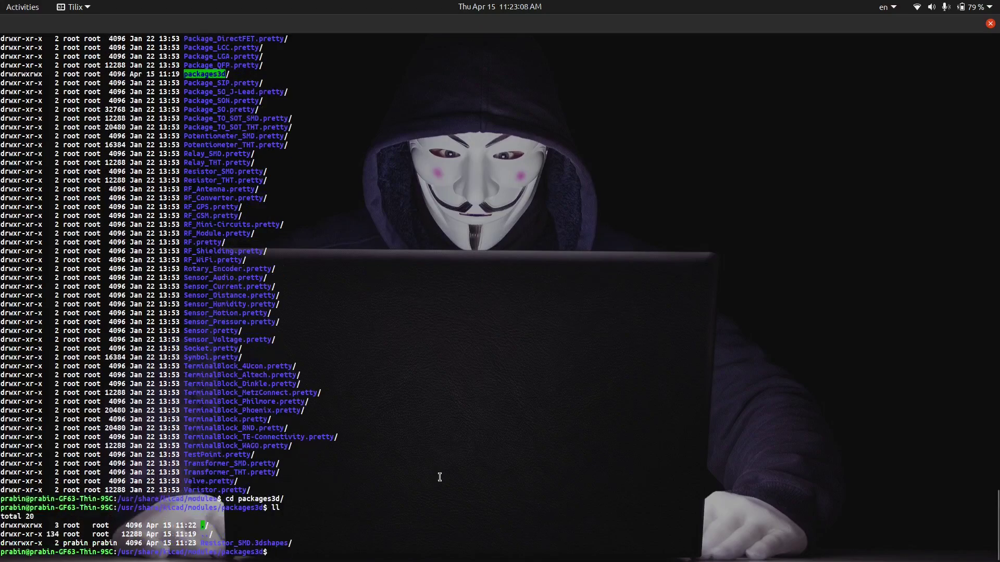
pyautogui.moveTo(200, 543); pyautogui.dragTo(298, 544)
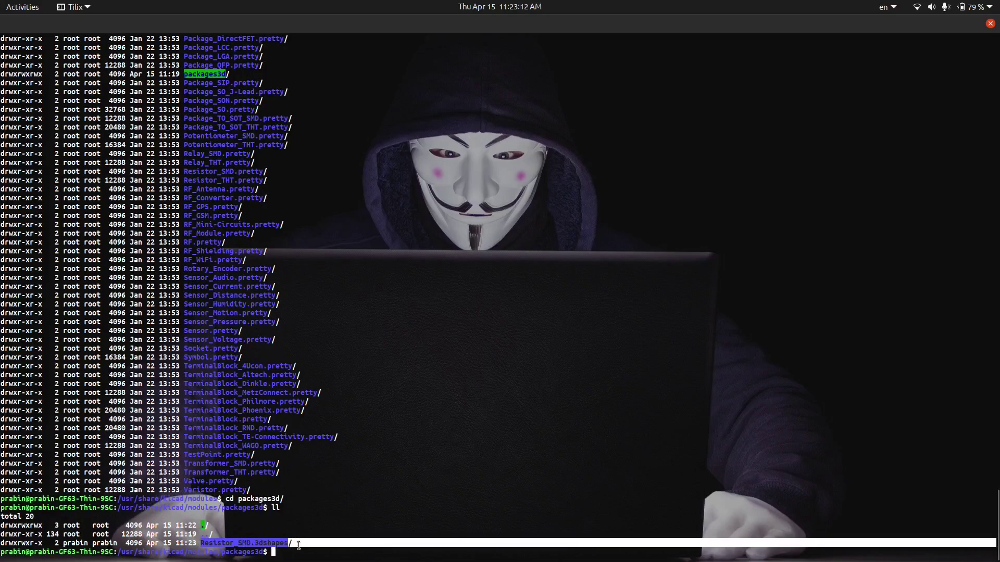
pyautogui.click(298, 543)
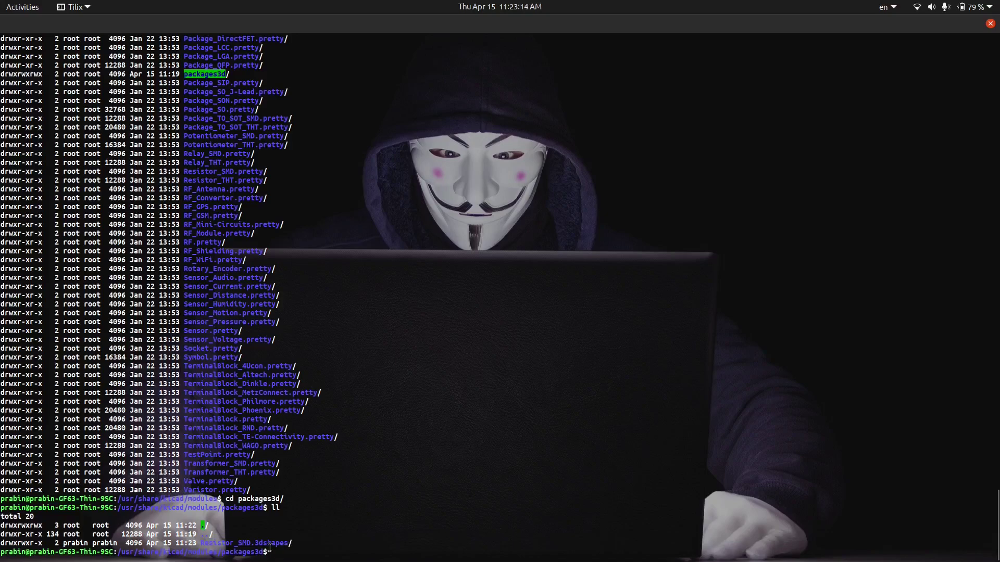
# Step: Watch KiCad's download progress dialog until the Resistor_SMD download finishes
pyautogui.hotkey('alt', 'Tab')
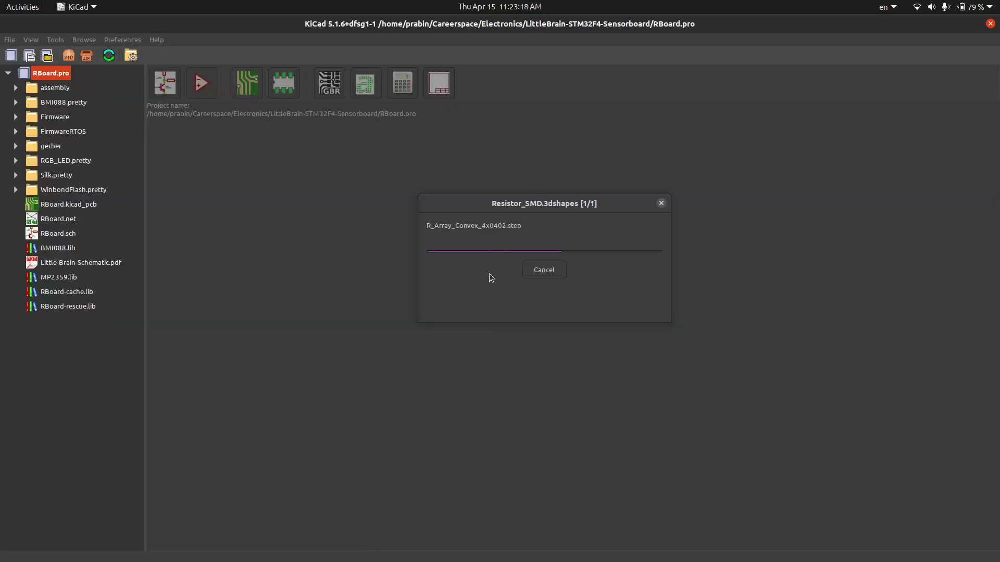
pyautogui.hotkey('alt', 'Tab')
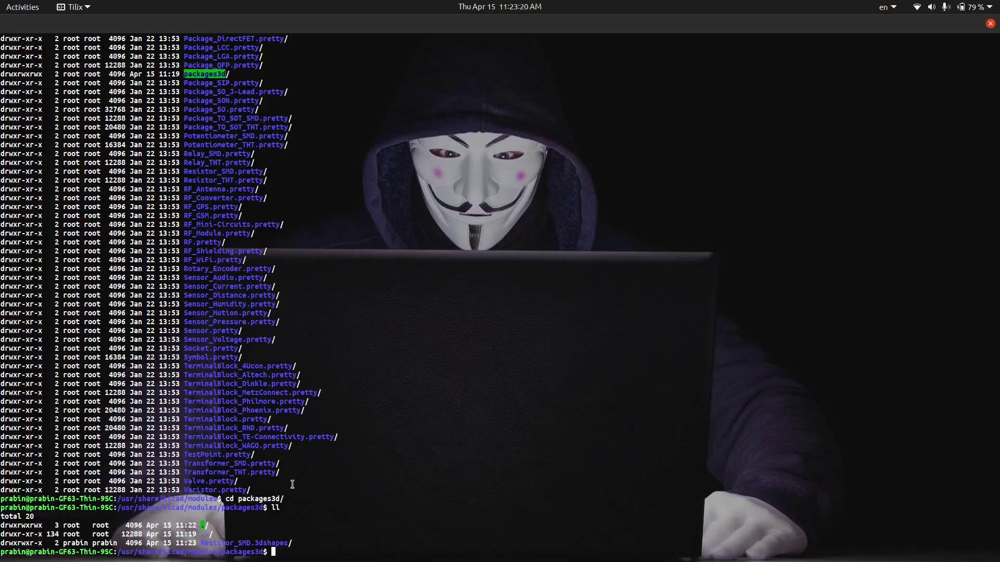
pyautogui.scroll(8, 293, 484)
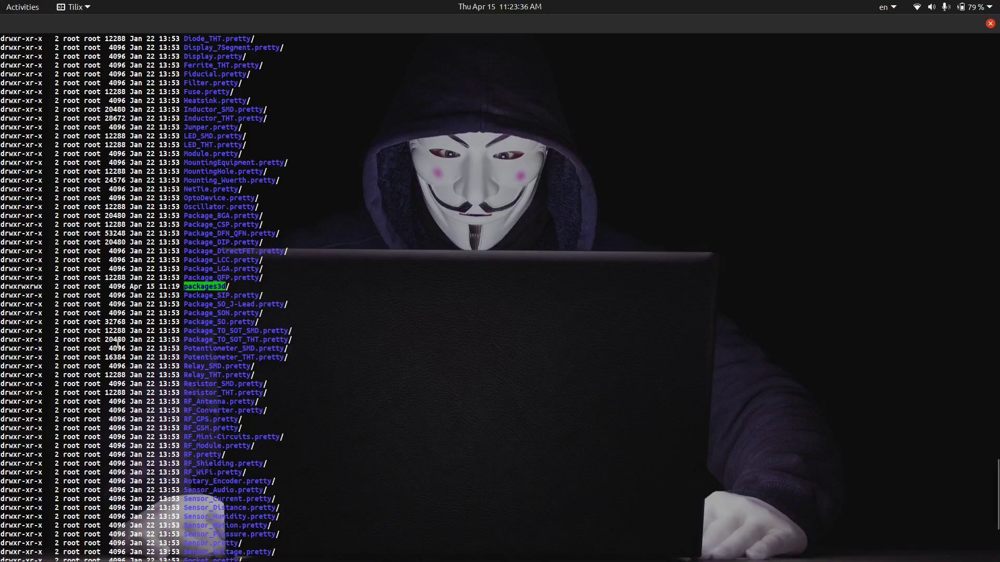
pyautogui.scroll(-8, 80, 313)
pyautogui.hotkey('alt', 'Tab')
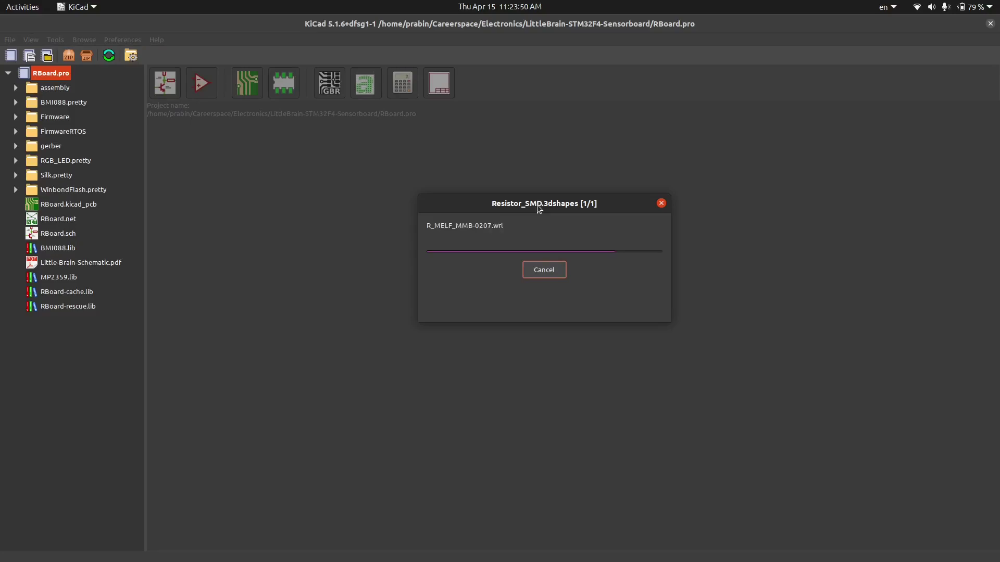
pyautogui.moveTo(538, 206); pyautogui.dragTo(540, 204)
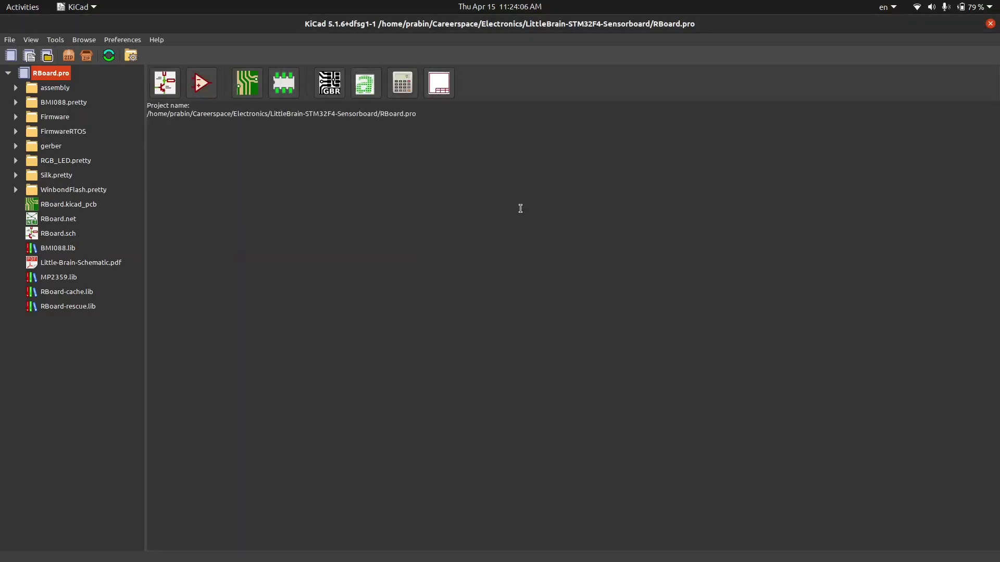
# Step: Open Pcbnew's 3D Viewer, orbit and zoom to inspect the resistor models, then close it
pyautogui.hotkey('alt', 'Tab')
pyautogui.hotkey('alt', 'Tab')
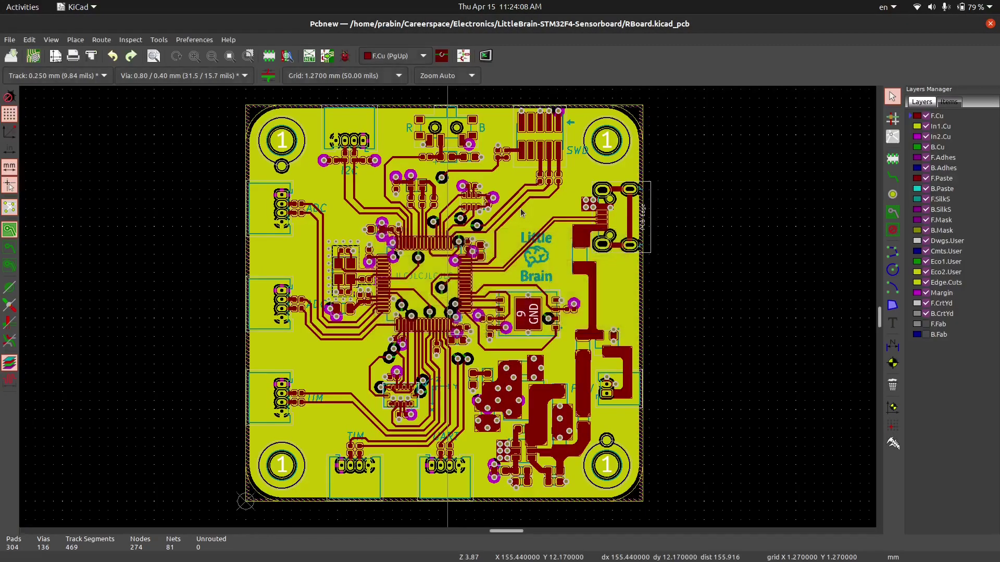
pyautogui.click(50, 41)
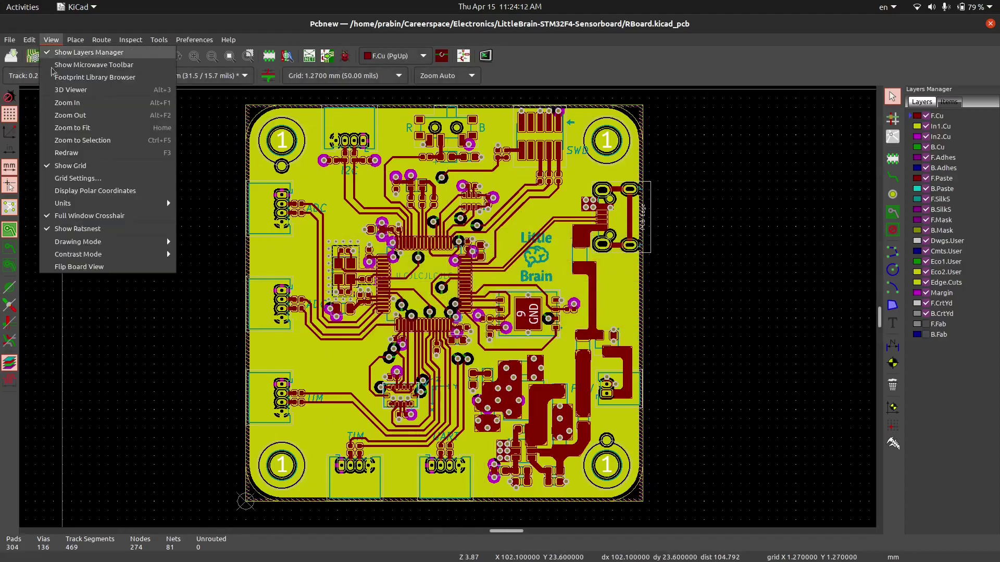
pyautogui.click(73, 92)
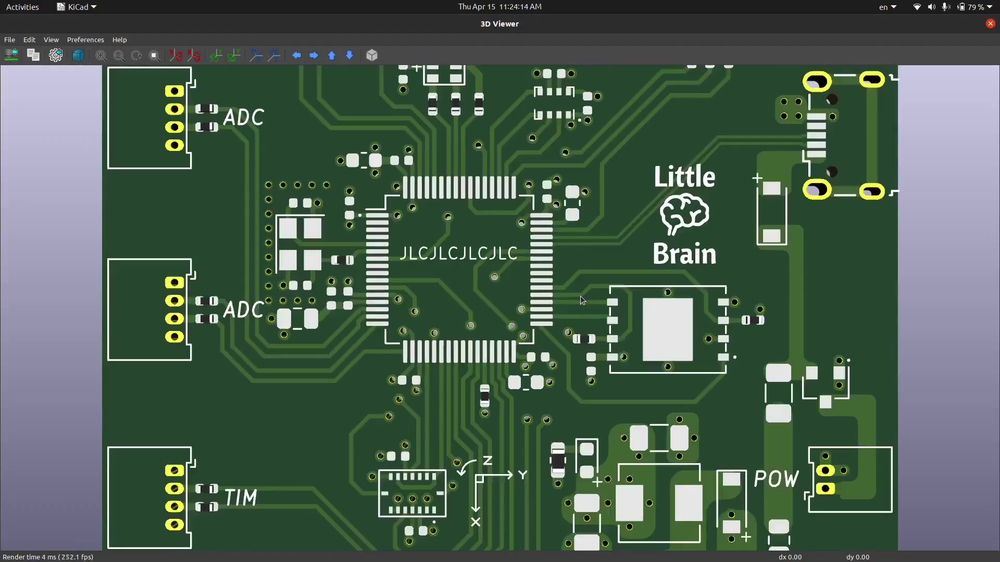
pyautogui.moveTo(650, 409); pyautogui.dragTo(599, 416)
pyautogui.scroll(5, 554, 383)
pyautogui.moveTo(608, 461); pyautogui.dragTo(550, 321)
pyautogui.scroll(-5, 575, 389)
pyautogui.scroll(-2, 549, 320)
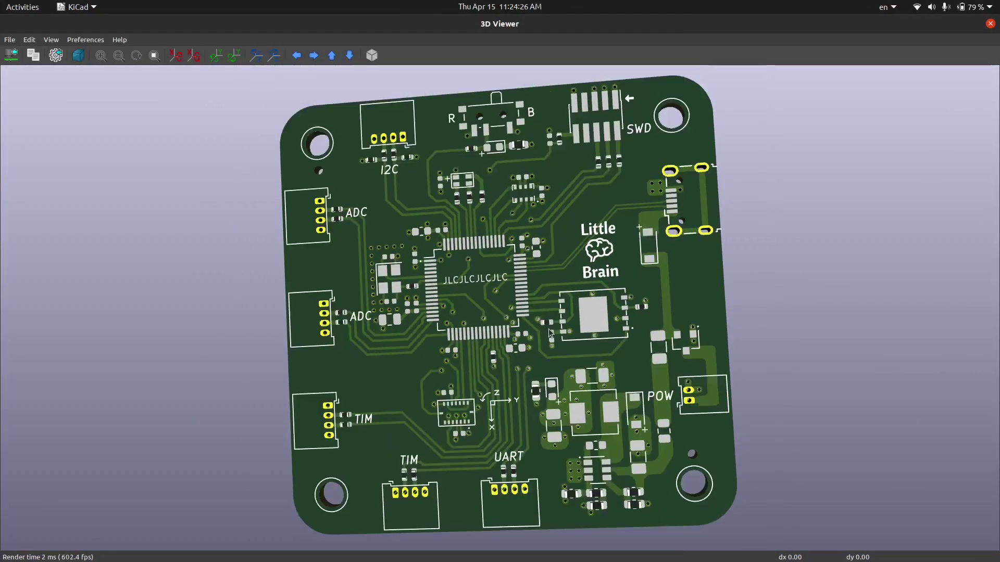
pyautogui.moveTo(337, 284); pyautogui.dragTo(470, 259)
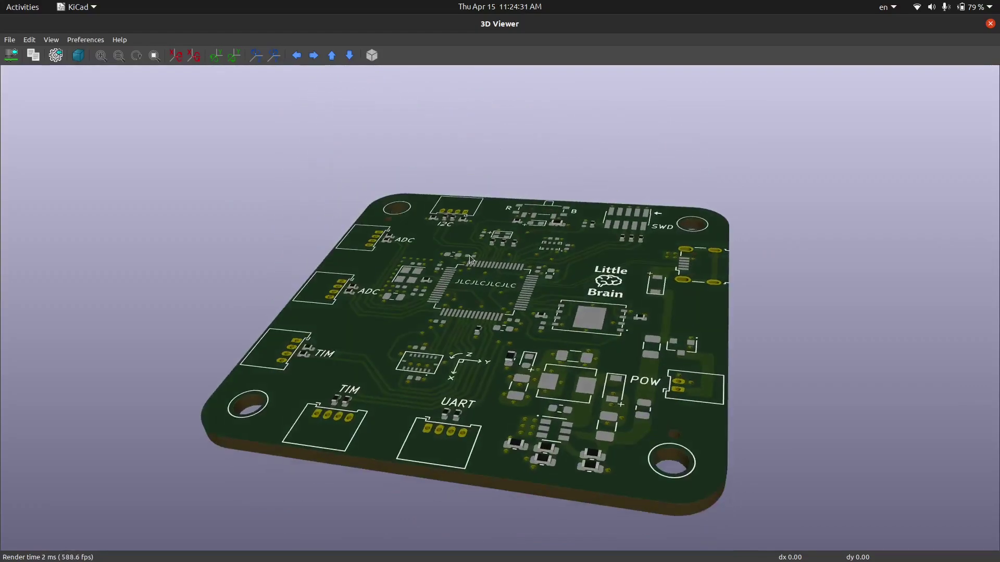
pyautogui.click(990, 24)
# Step: Go up to the modules folder and change packages3d permissions from 777 to 755 with sudo chmod
pyautogui.hotkey('alt', 'Tab')
pyautogui.hotkey('alt', 'Tab')
pyautogui.hotkey('alt', 'Tab')
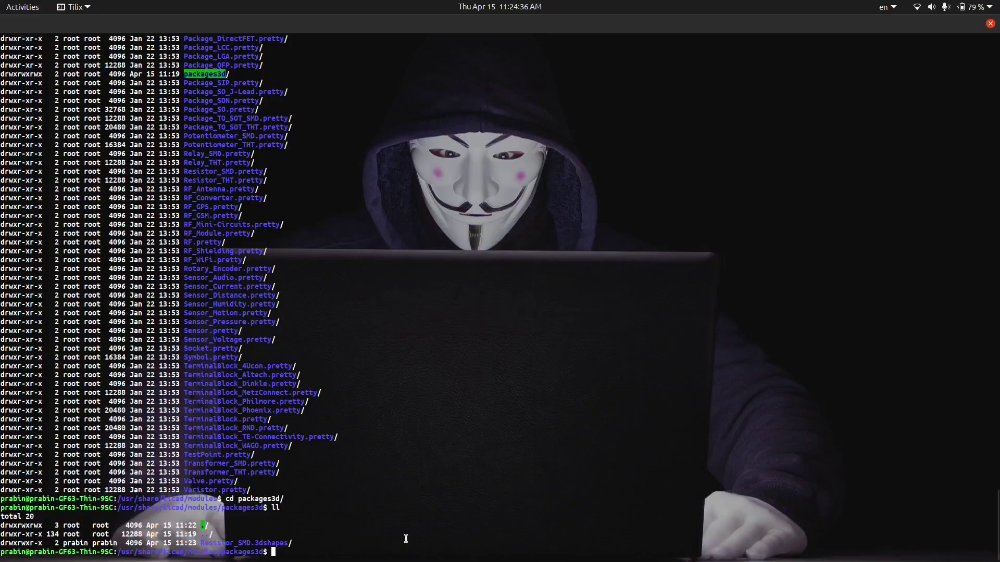
pyautogui.write('cd ..')
pyautogui.press('Return')
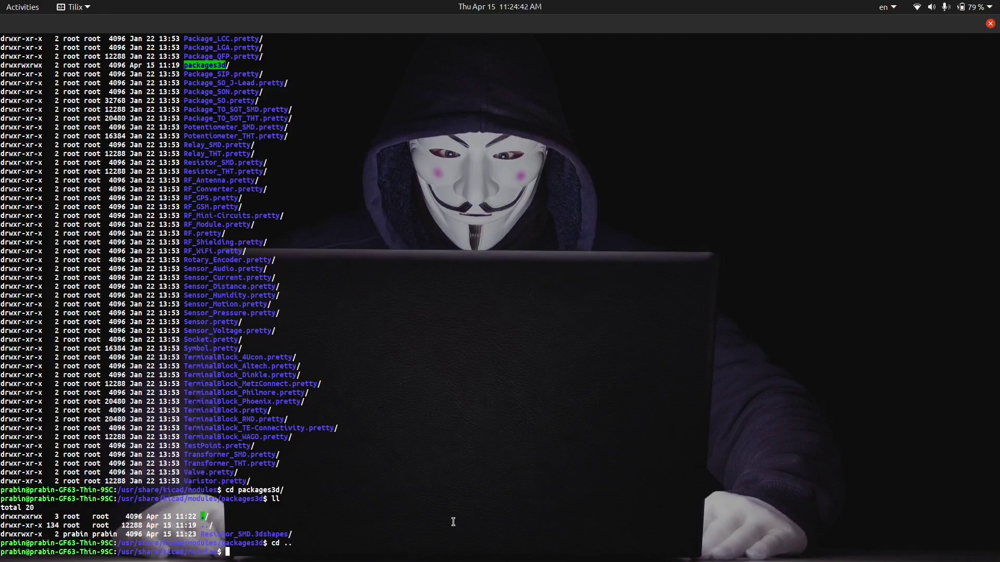
pyautogui.press('Up')
pyautogui.press('Up')
pyautogui.press('Up')
pyautogui.press('Up')
pyautogui.press('Up')
pyautogui.press('BackSpace')
pyautogui.press('BackSpace')
pyautogui.write('55')
pyautogui.press('Return')
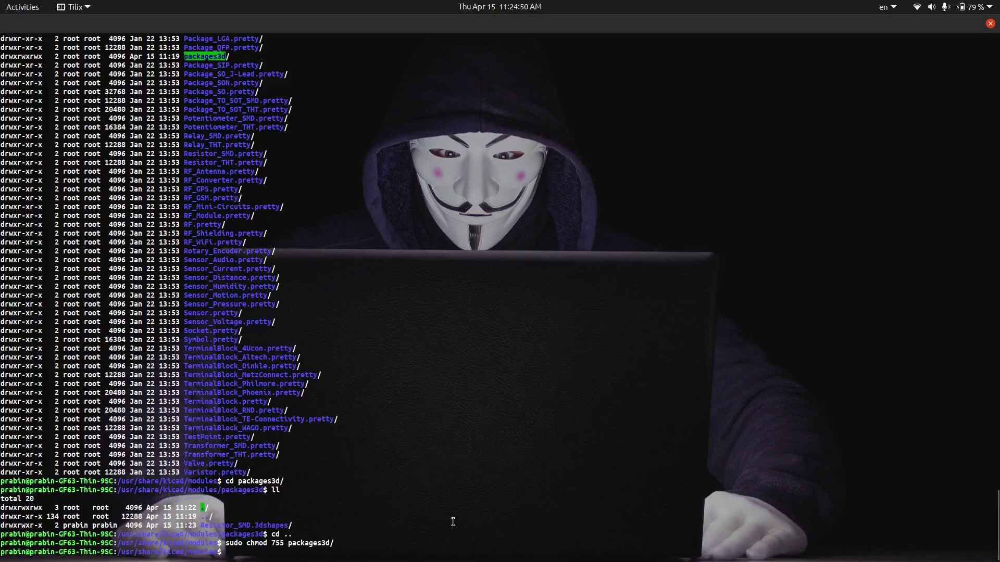
# Step: List the modules folder with ll to confirm packages3d now shows drwxr-xr-x
pyautogui.write('ll')
pyautogui.press('Return')
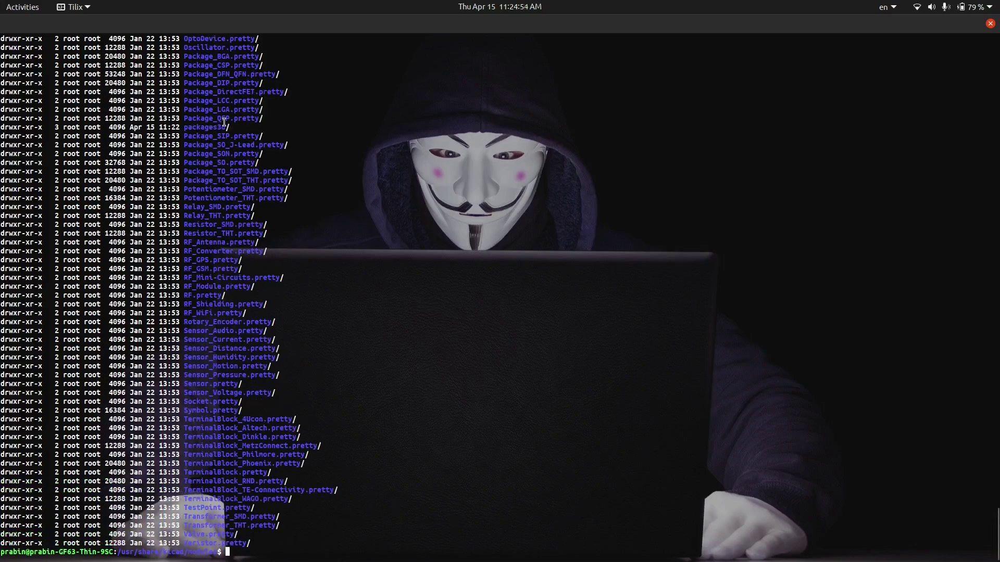
pyautogui.moveTo(225, 122); pyautogui.dragTo(23, 125)
pyautogui.click(38, 127)
# Step: Reopen the board in the 3D Viewer and tilt it to confirm the resistor models render
pyautogui.hotkey('alt', 'Tab')
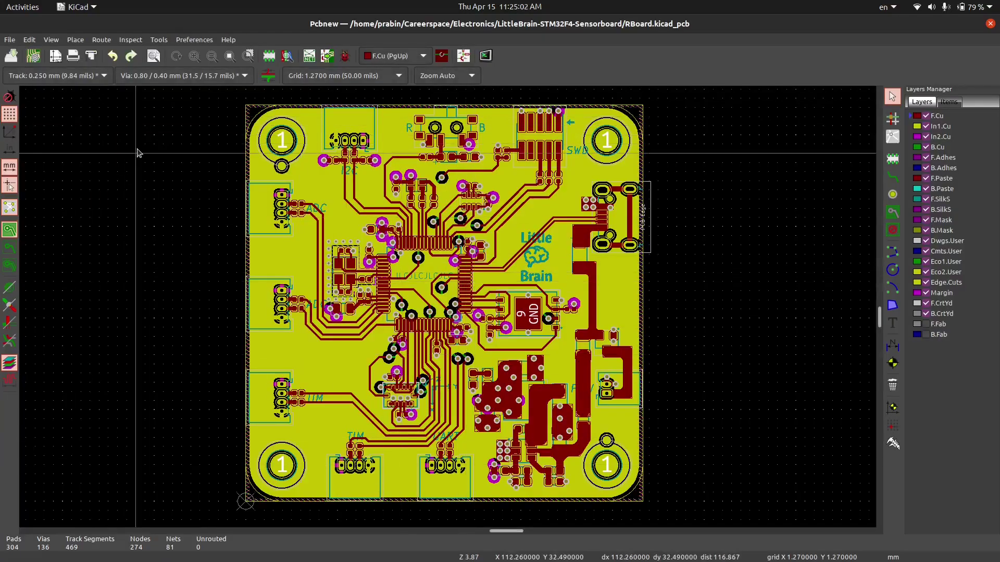
pyautogui.click(50, 40)
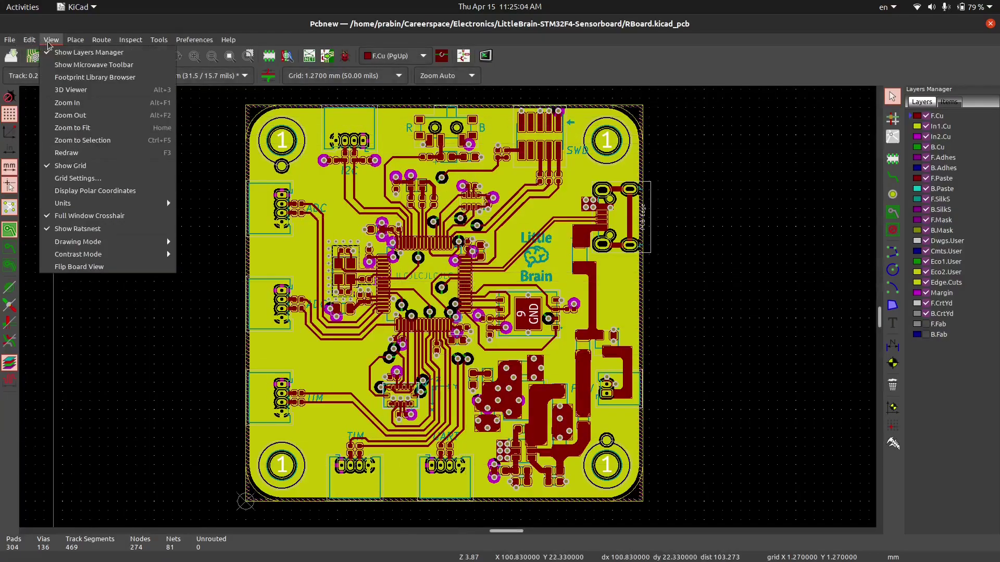
pyautogui.click(66, 89)
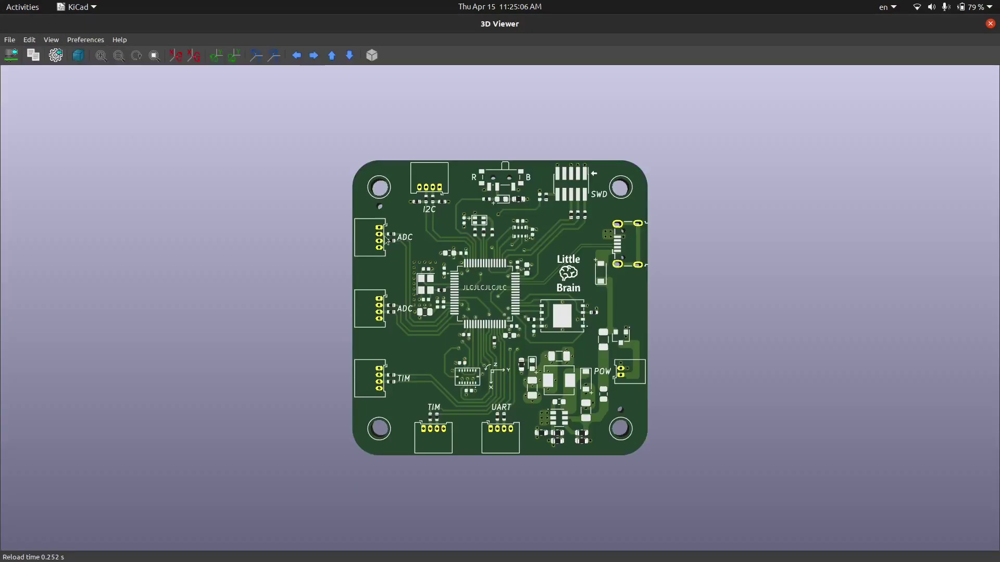
pyautogui.scroll(8, 448, 365)
pyautogui.moveTo(658, 417); pyautogui.dragTo(602, 364)
pyautogui.scroll(-5, 602, 364)
# Step: Cycle through the open windows back to the Tilix terminal
pyautogui.hotkey('alt', 'Tab')
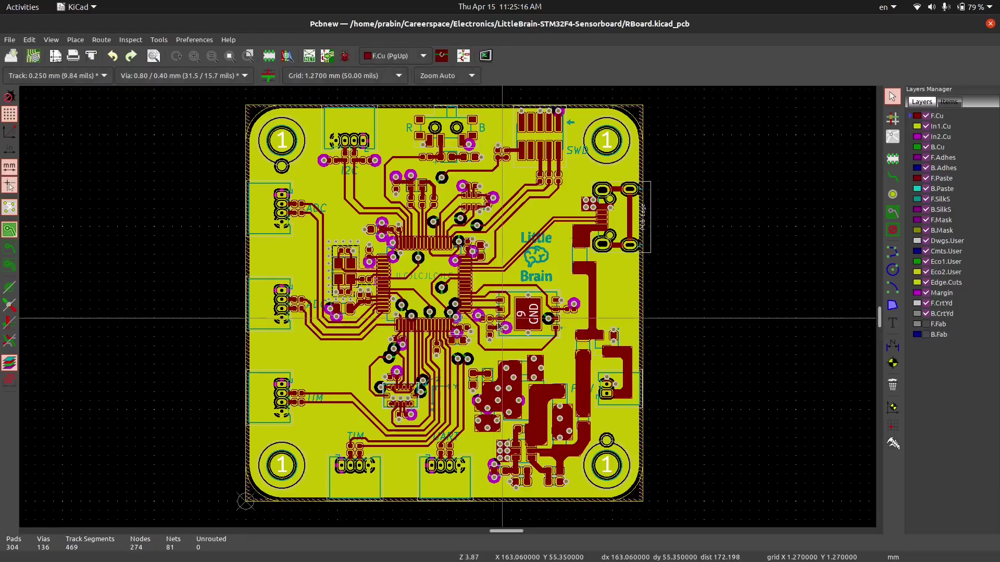
pyautogui.hotkey('alt', 'Tab')
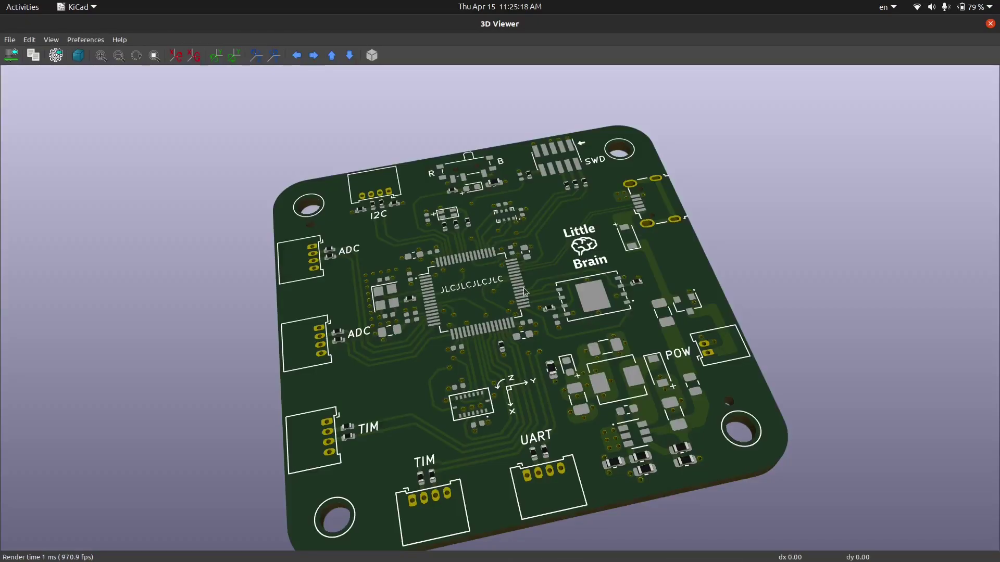
pyautogui.hotkey('alt', 'Tab')
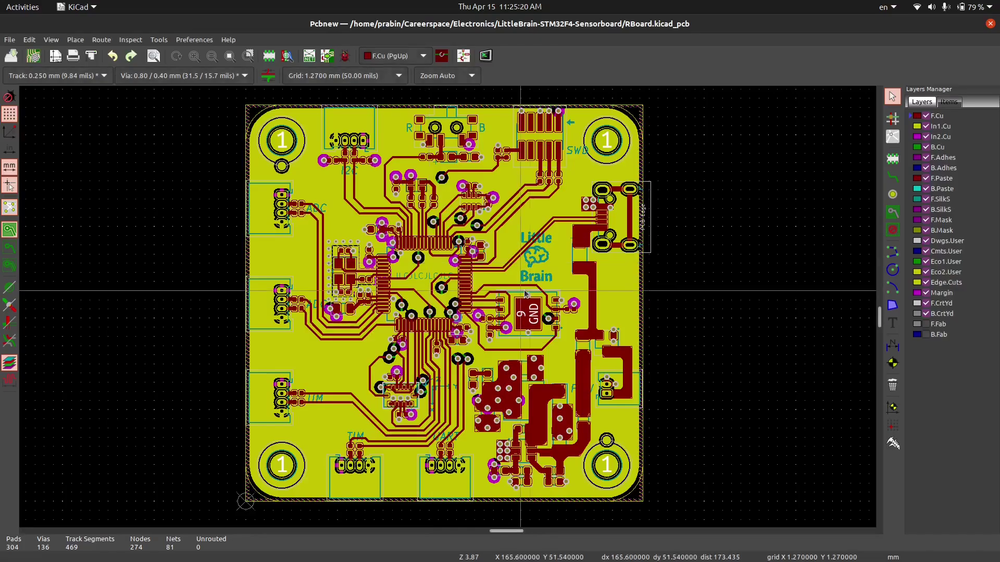
pyautogui.hotkey('alt', 'Tab')
pyautogui.click(522, 290)
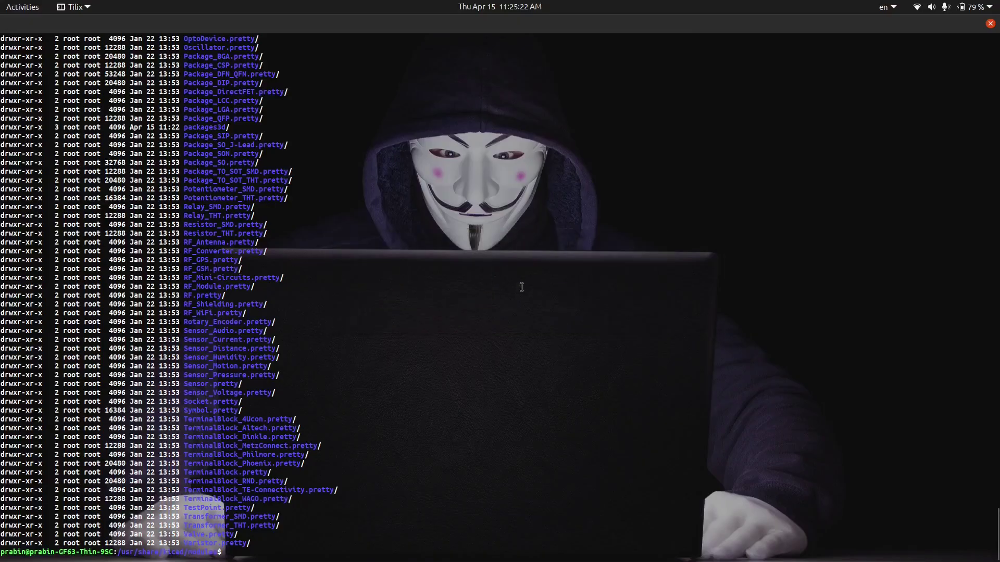